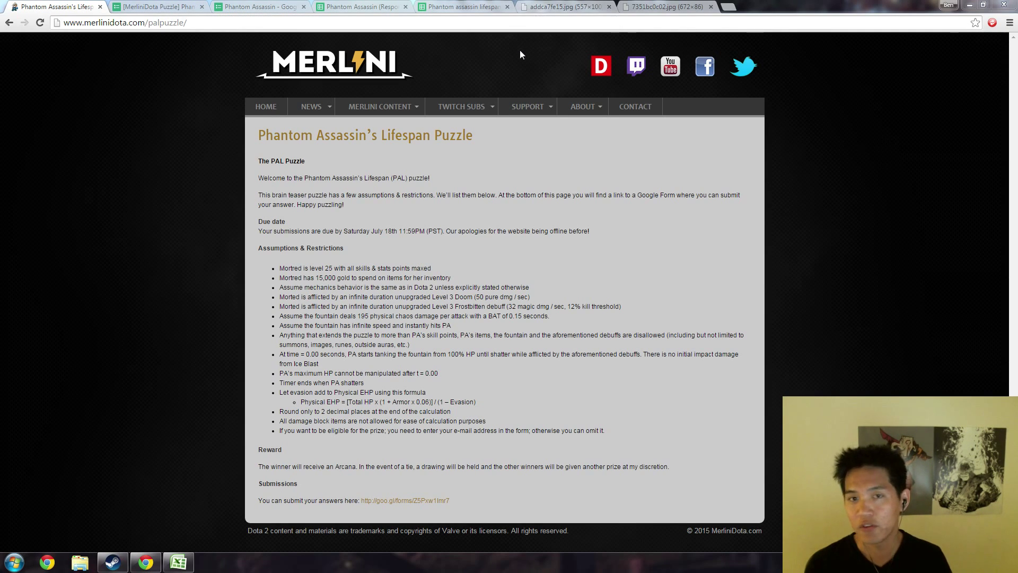
Step: Examine the combat log images in the browser for the timing of Doom and Ice Blast damage on Phantom Assassin
{"action": "left_click", "coordinate": [544, 11]}
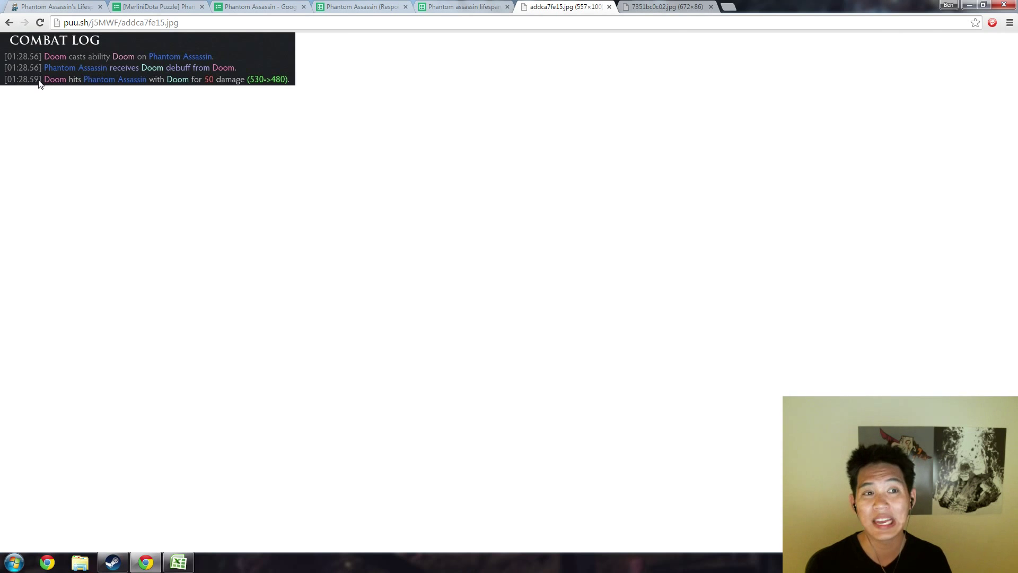
{"action": "left_click", "coordinate": [656, 6]}
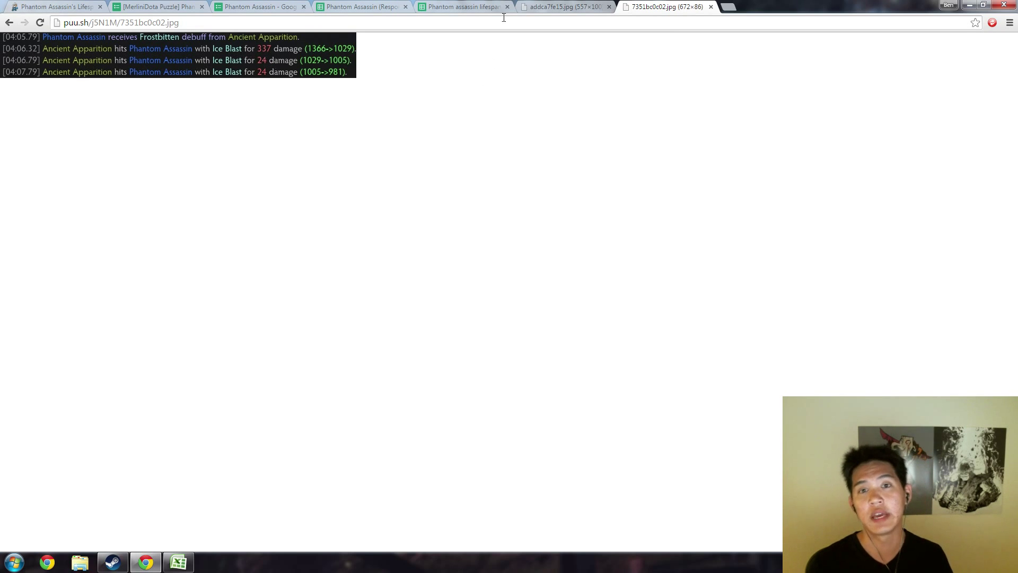
{"action": "left_click", "coordinate": [530, 7]}
{"action": "left_click", "coordinate": [455, 8]}
Step: Switch to the Book1 workbook in Excel and review the base HP, Armor and Evasion under PA Level 25 Stats
{"action": "left_click", "coordinate": [179, 557]}
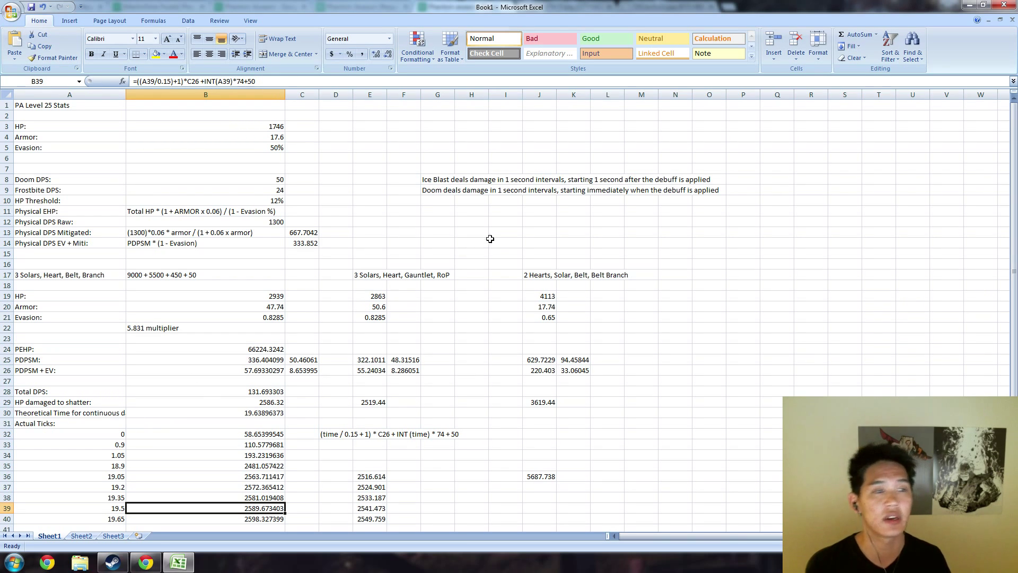
{"action": "left_click", "coordinate": [238, 126]}
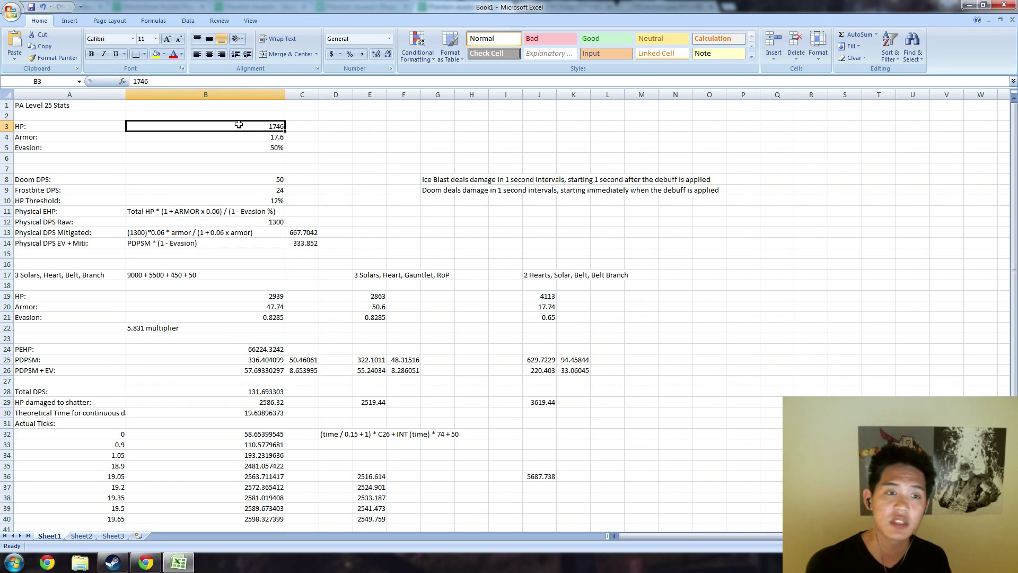
{"action": "left_click", "coordinate": [320, 135]}
{"action": "left_click", "coordinate": [272, 139]}
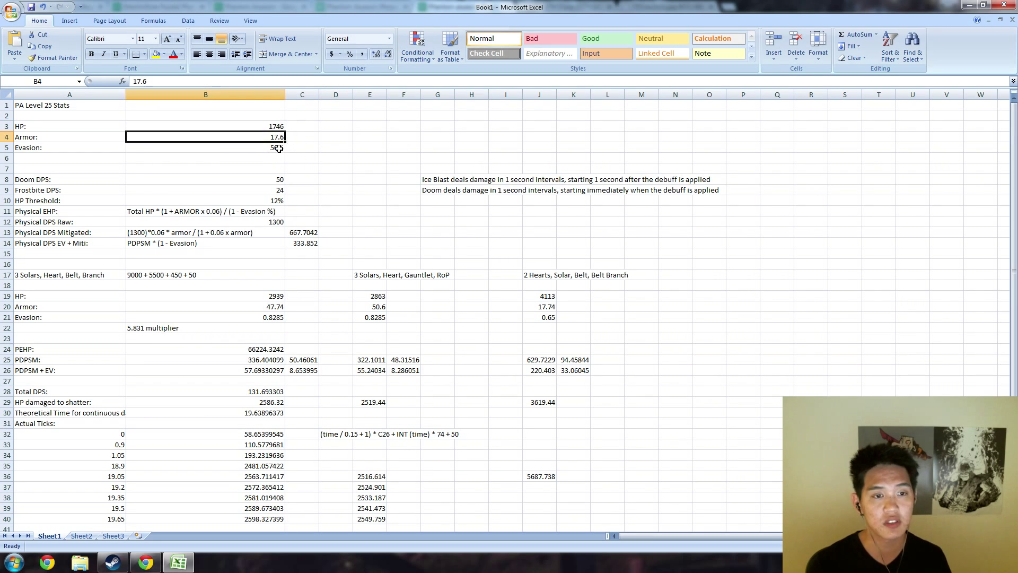
{"action": "left_click", "coordinate": [278, 148]}
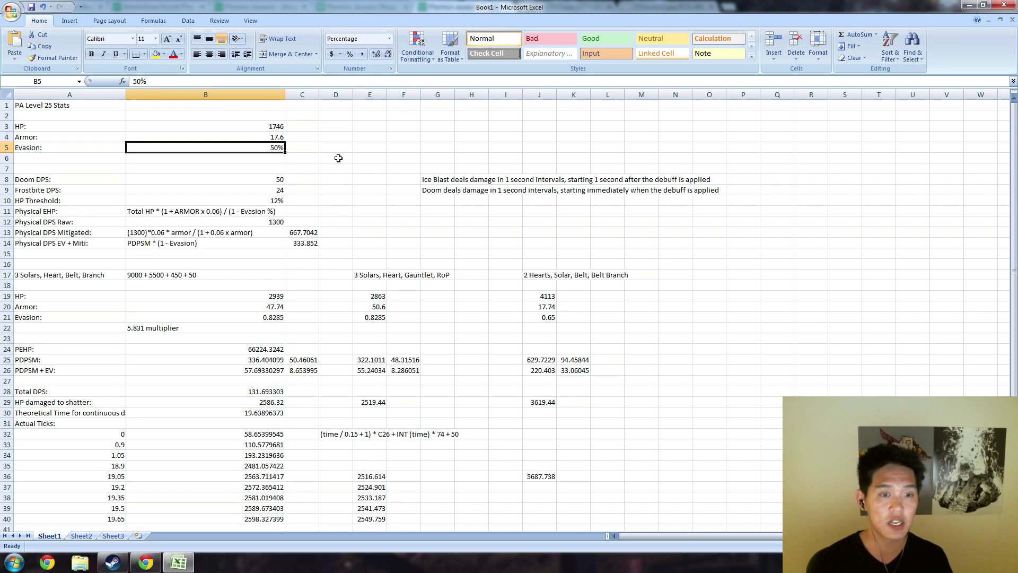
Step: Go through the Doom DPS, Frostbite DPS and HP Threshold values in column B
{"action": "key", "text": "Down"}
{"action": "key", "text": "Down"}
{"action": "key", "text": "Down"}
{"action": "key", "text": "Down"}
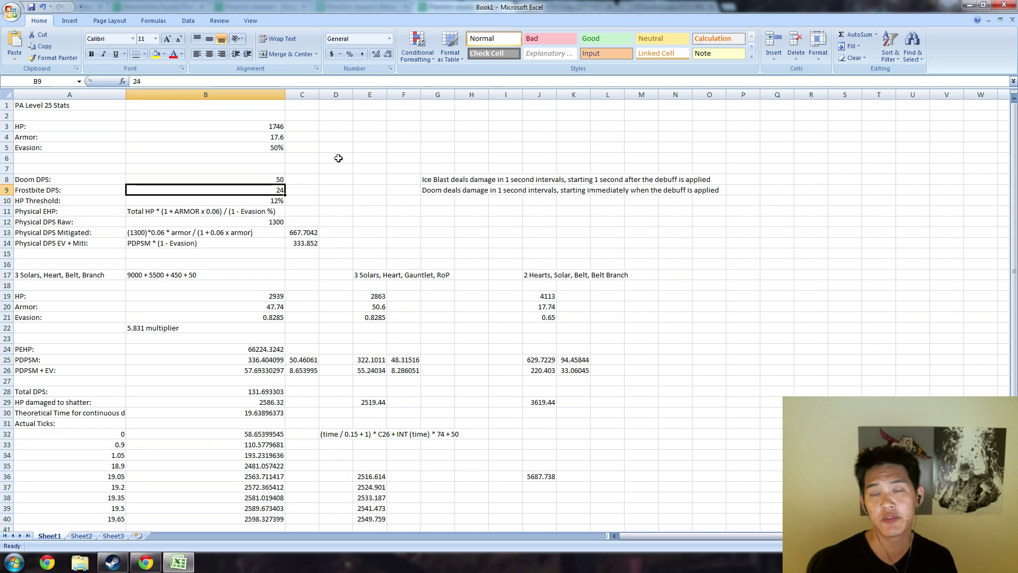
{"action": "key", "text": "Down"}
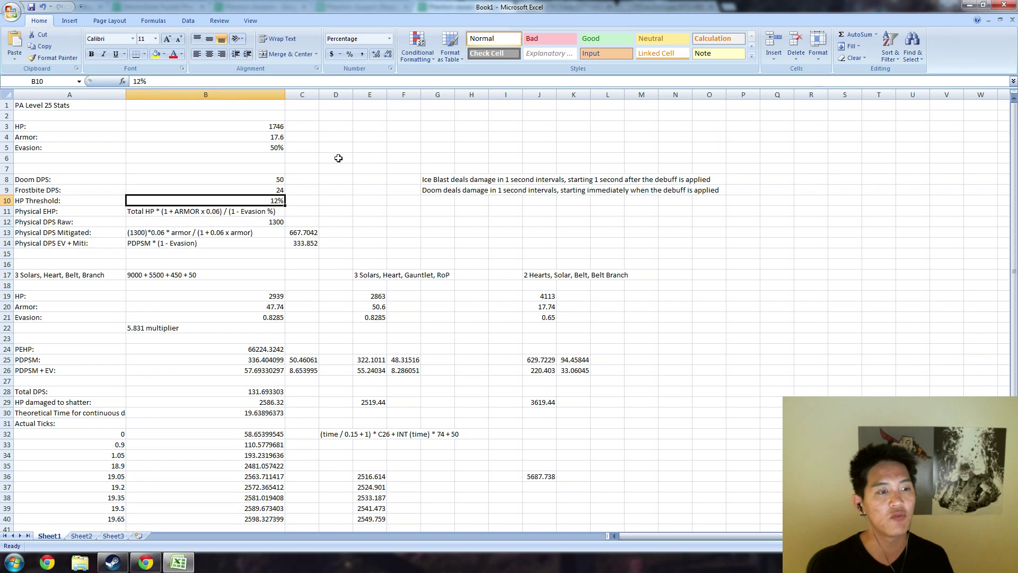
Step: Review the Physical EHP, raw, mitigated and evasion-adjusted Physical DPS rows from A11 to A14
{"action": "key", "text": "Left"}
{"action": "key", "text": "Down"}
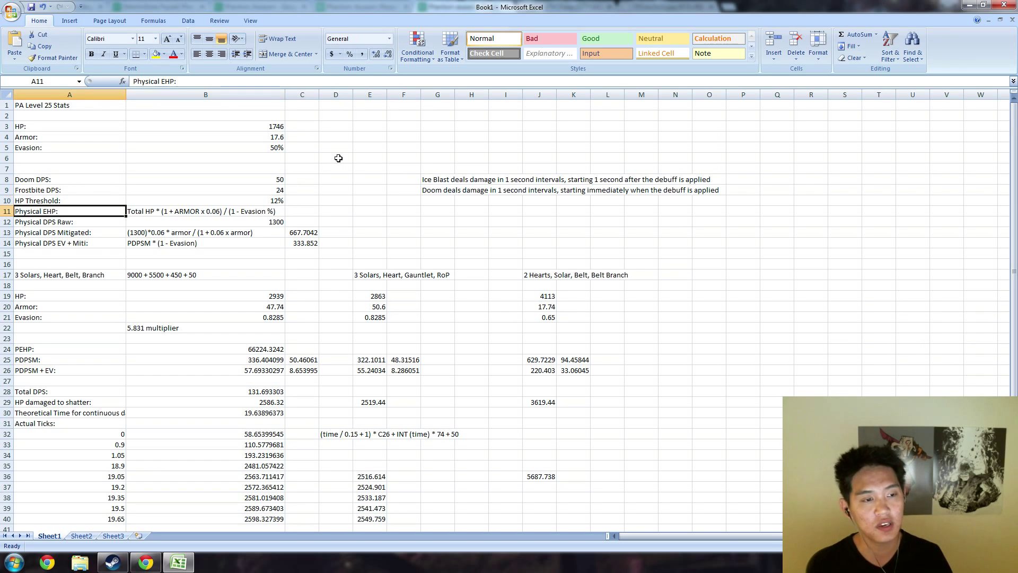
{"action": "key", "text": "Down"}
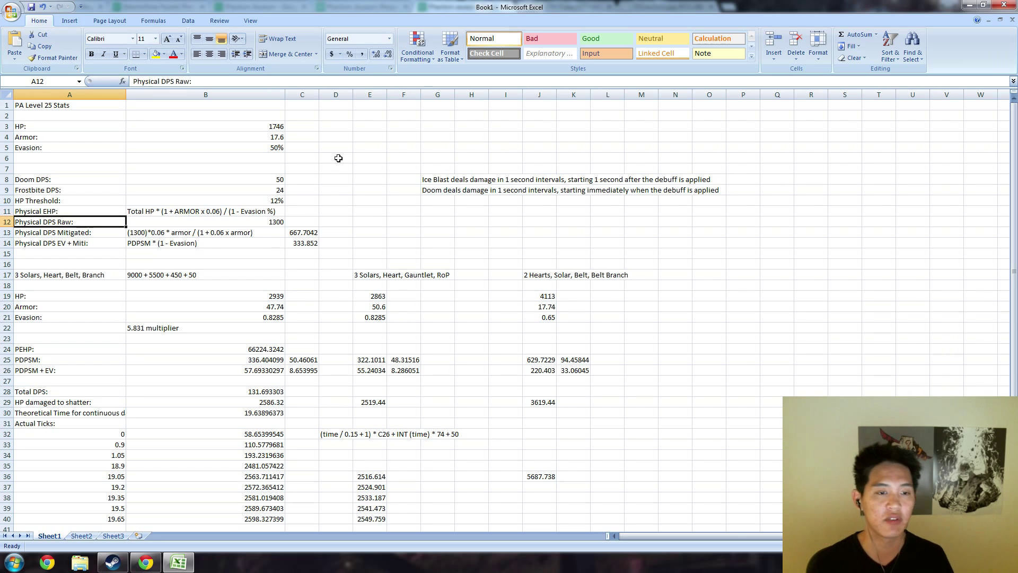
{"action": "key", "text": "Right"}
{"action": "key", "text": "Left"}
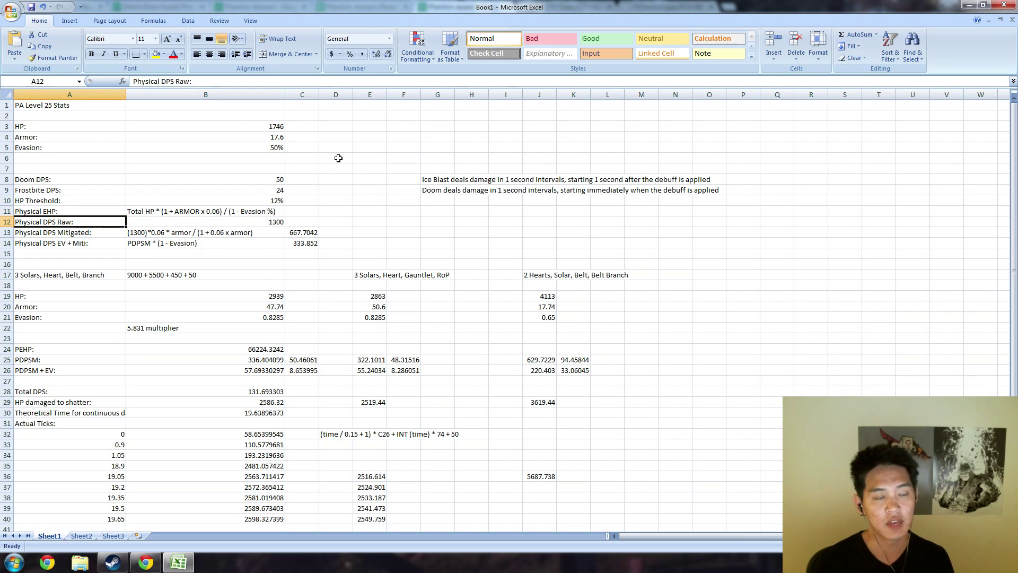
{"action": "key", "text": "Down"}
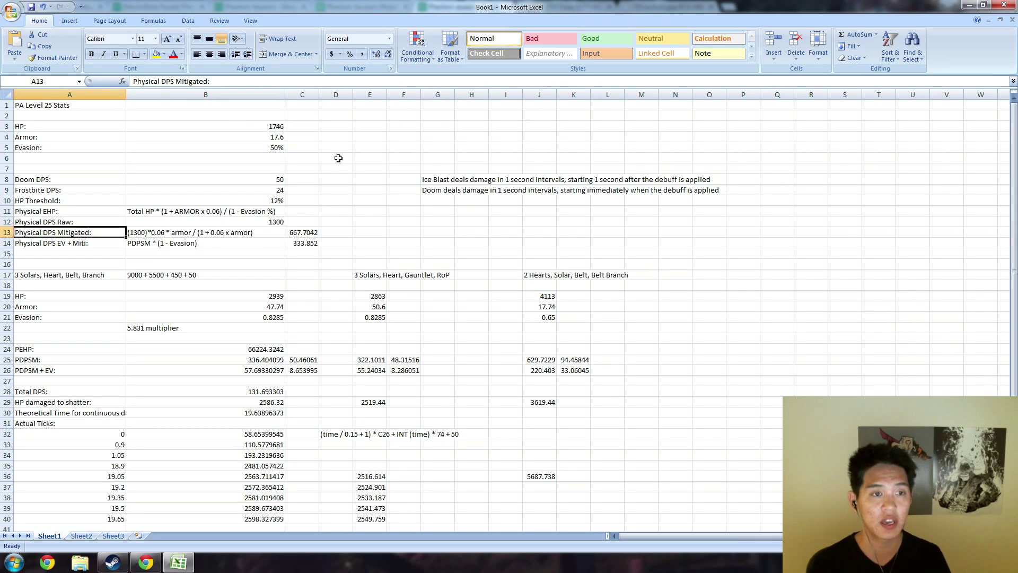
{"action": "key", "text": "Down"}
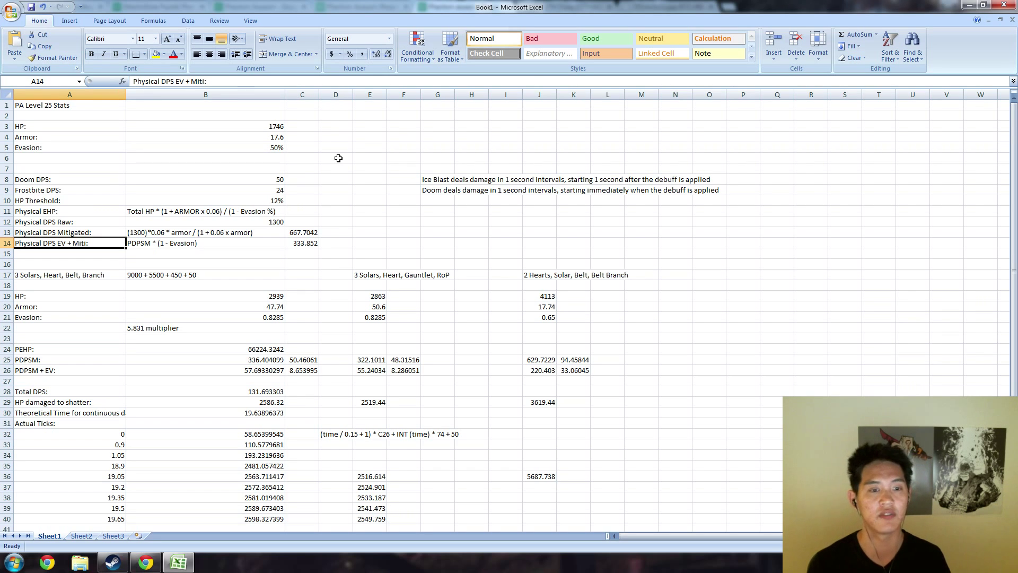
{"action": "key", "text": "shift+Right"}
{"action": "key", "text": "shift+Left"}
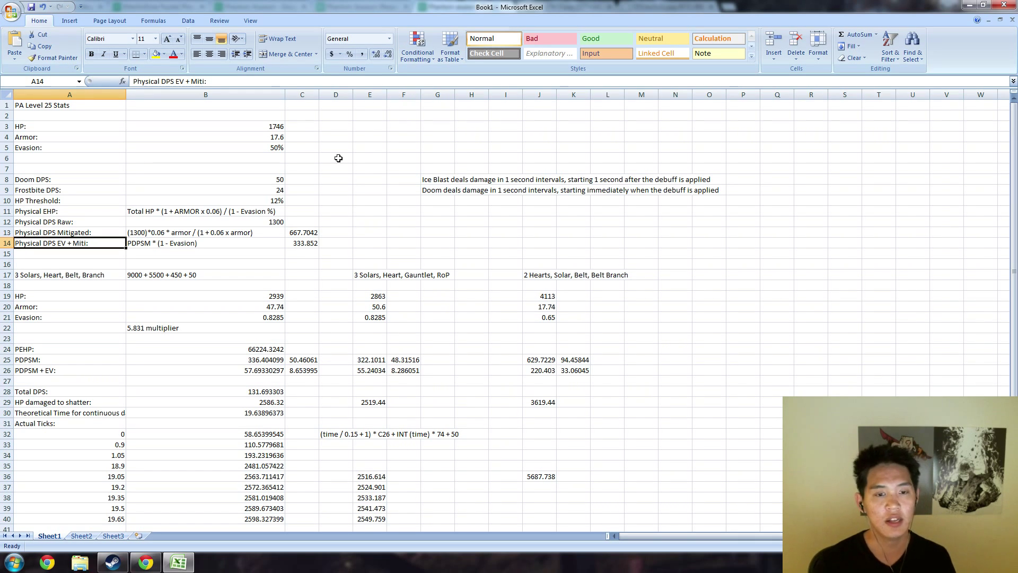
Step: Compare the three item build headings in row 17, from 3 Solars, Heart, Belt, Branch through the 2 Hearts build
{"action": "key", "text": "Down"}
{"action": "key", "text": "Down"}
{"action": "key", "text": "Down"}
{"action": "key", "text": "Down"}
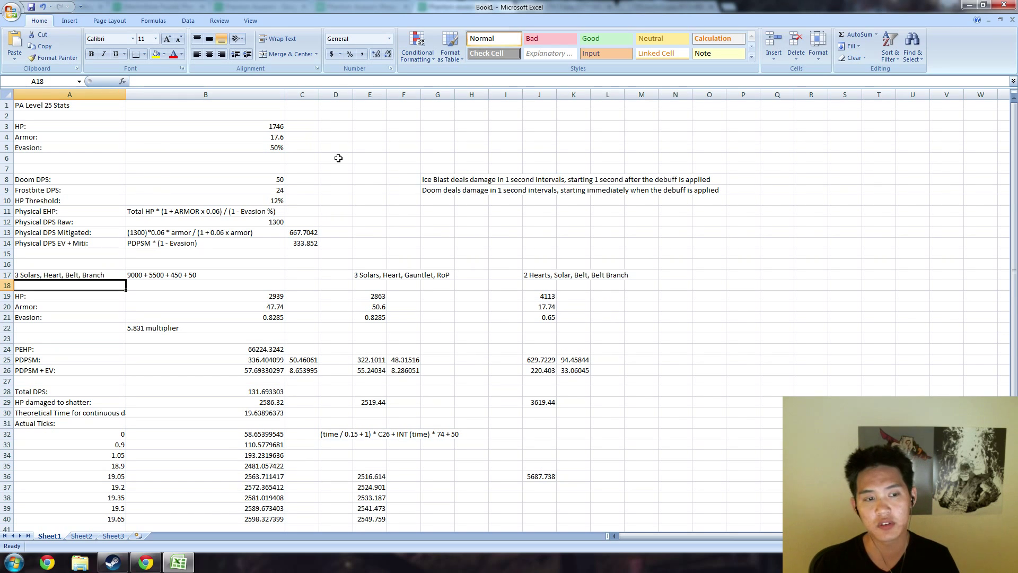
{"action": "key", "text": "Up"}
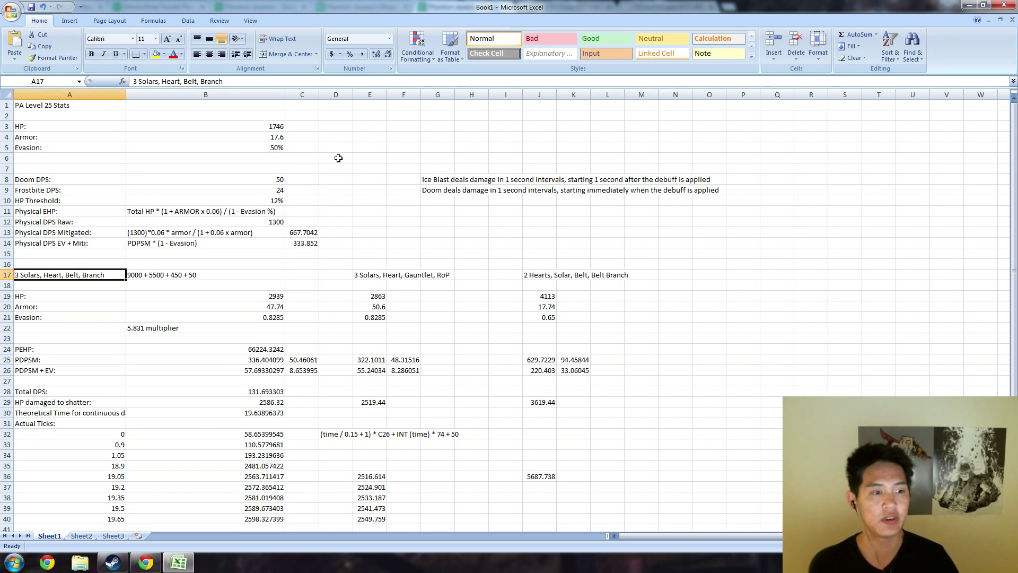
{"action": "key", "text": "Right"}
{"action": "key", "text": "Right"}
{"action": "key", "text": "Right"}
{"action": "key", "text": "Right"}
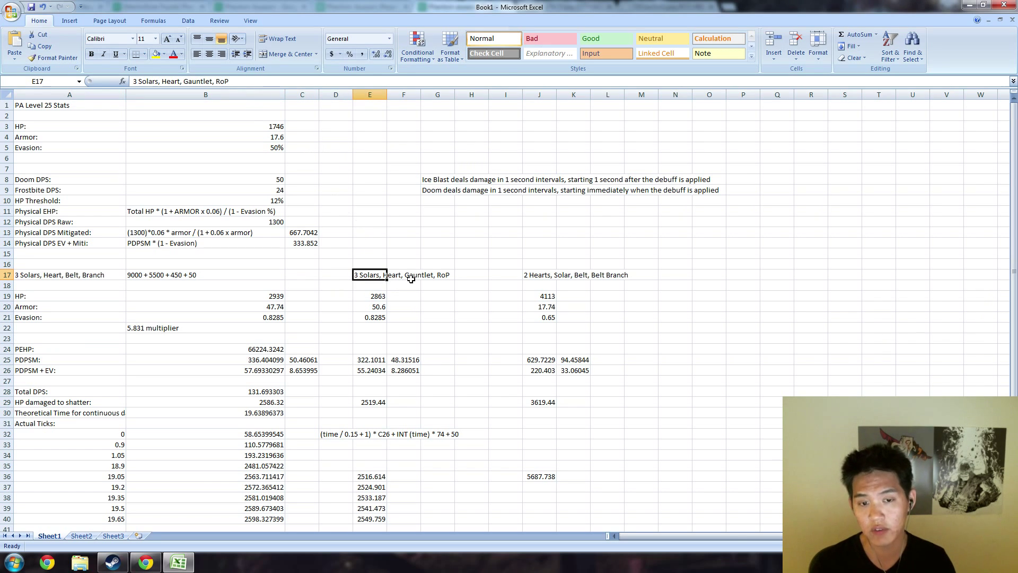
{"action": "left_click", "coordinate": [526, 274]}
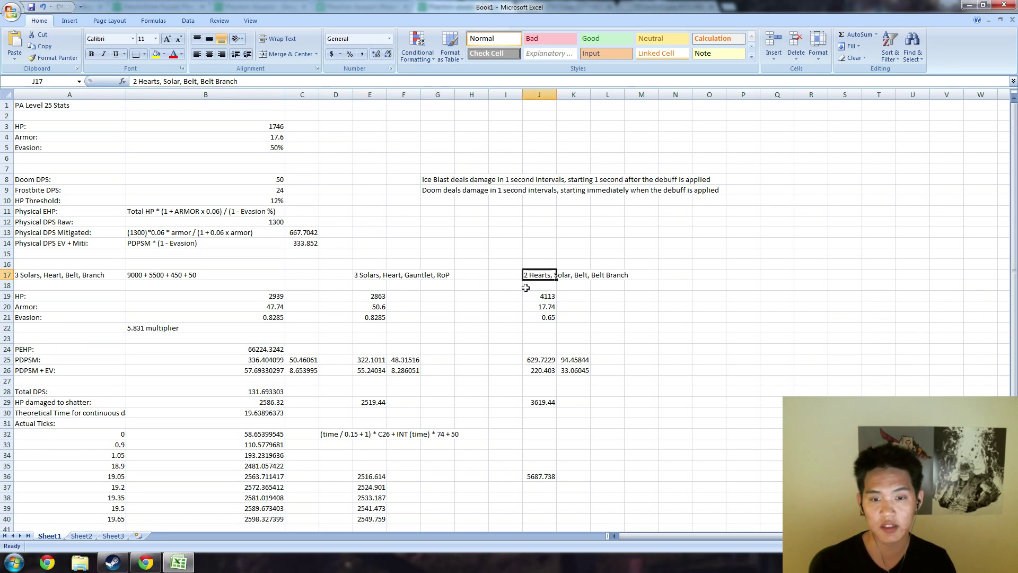
{"action": "key", "text": "Right"}
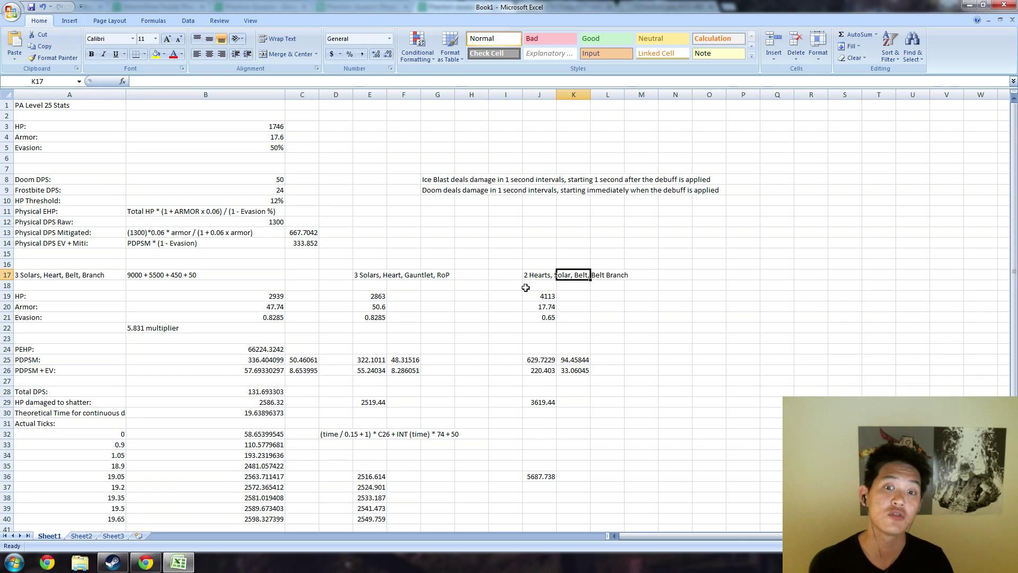
Step: Go back across row 17 to the 3 Solars, Heart, Belt, Branch build
{"action": "key", "text": "Left"}
{"action": "key", "text": "Left"}
{"action": "key", "text": "Left"}
{"action": "key", "text": "Left"}
{"action": "key", "text": "Left"}
{"action": "key", "text": "Left"}
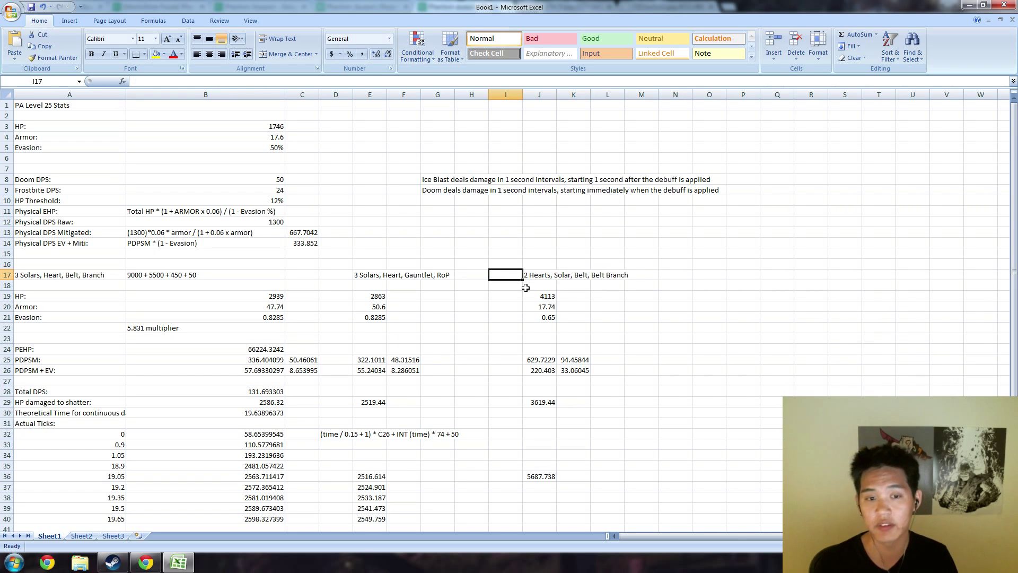
{"action": "key", "text": "Left"}
{"action": "key", "text": "Left"}
{"action": "key", "text": "Left"}
{"action": "key", "text": "Left"}
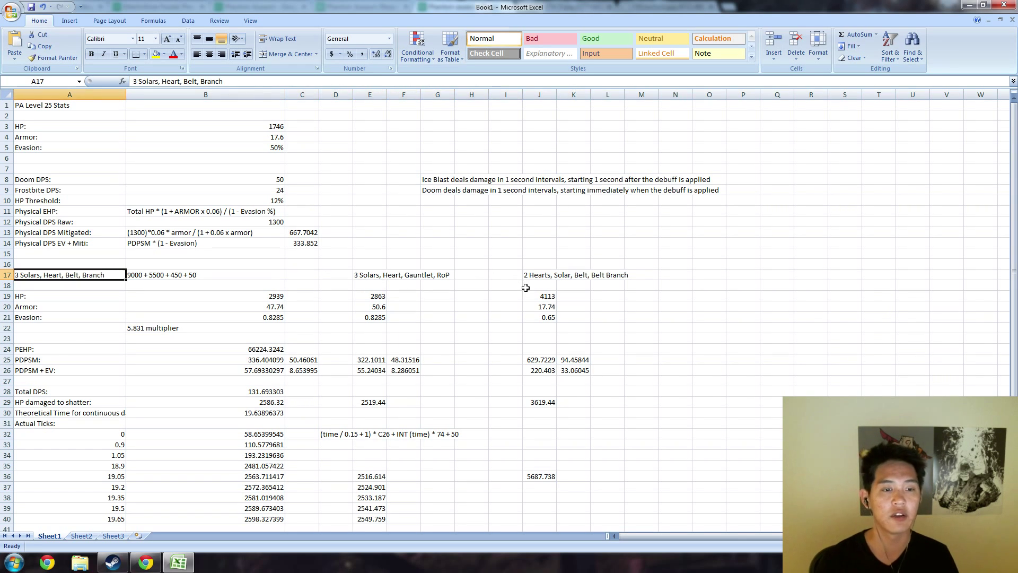
{"action": "key", "text": "Down"}
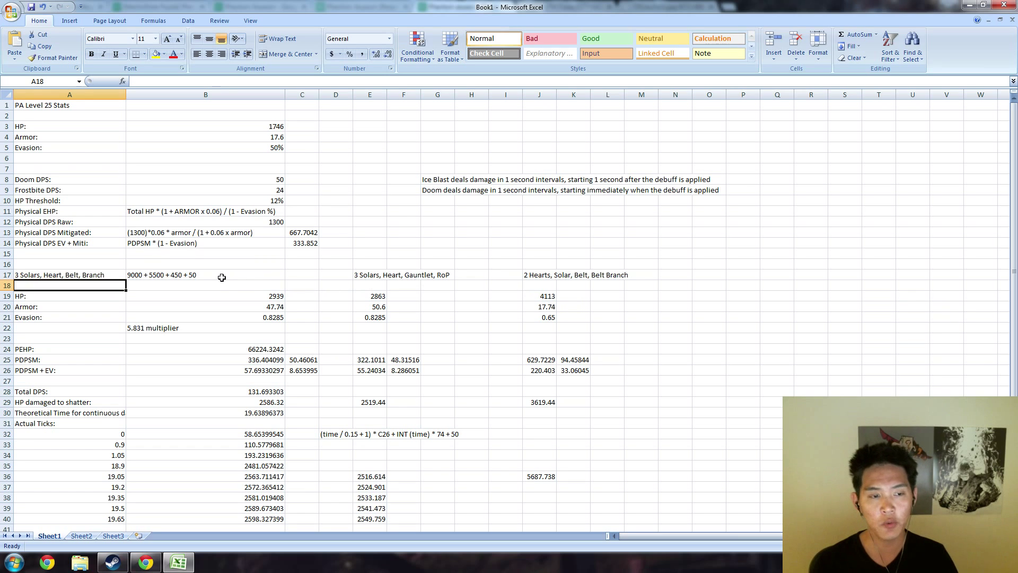
Step: Check the HP, Armor and Evasion values of the 3 Solars, Heart, Belt, Branch build in B19 to B21
{"action": "left_click", "coordinate": [271, 296]}
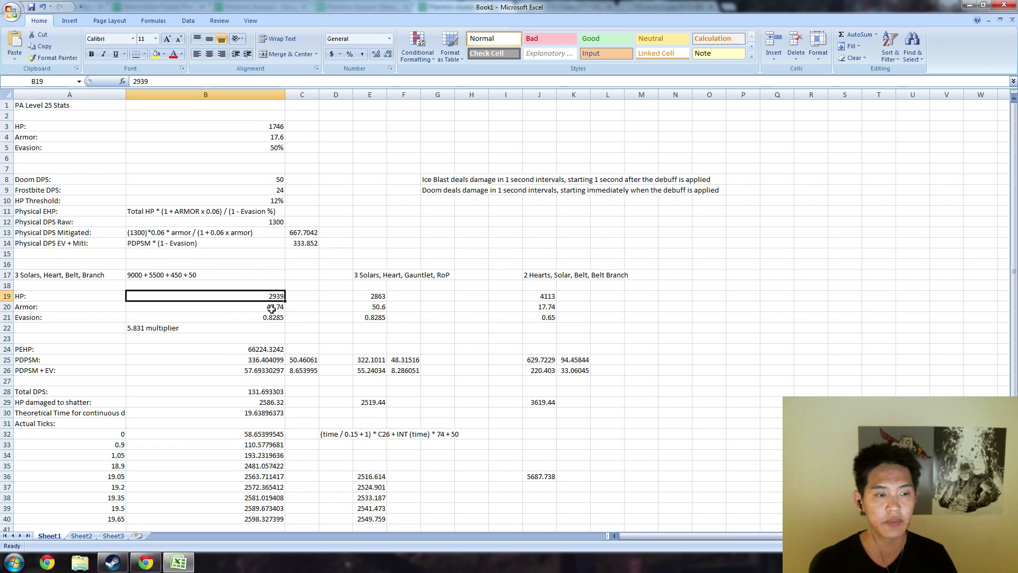
{"action": "left_click", "coordinate": [270, 317]}
{"action": "left_click", "coordinate": [281, 307]}
{"action": "left_click", "coordinate": [274, 297]}
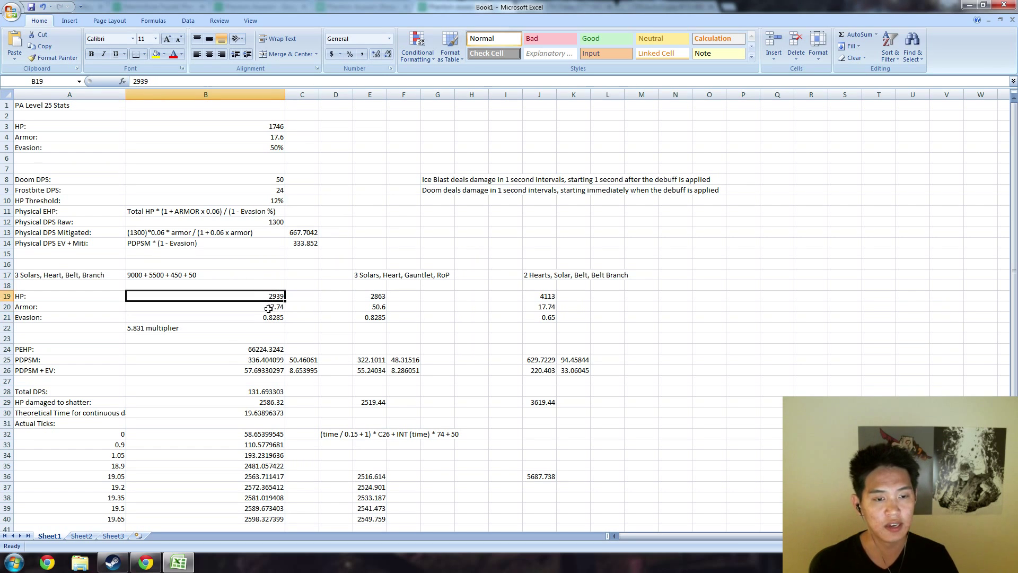
{"action": "left_click", "coordinate": [269, 307]}
{"action": "left_click", "coordinate": [266, 317]}
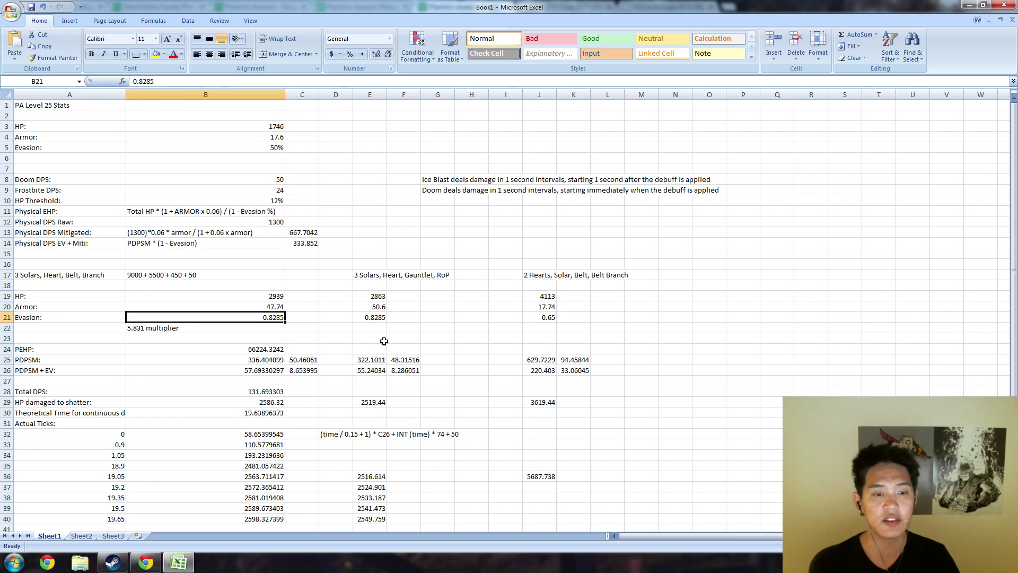
{"action": "key", "text": "Up"}
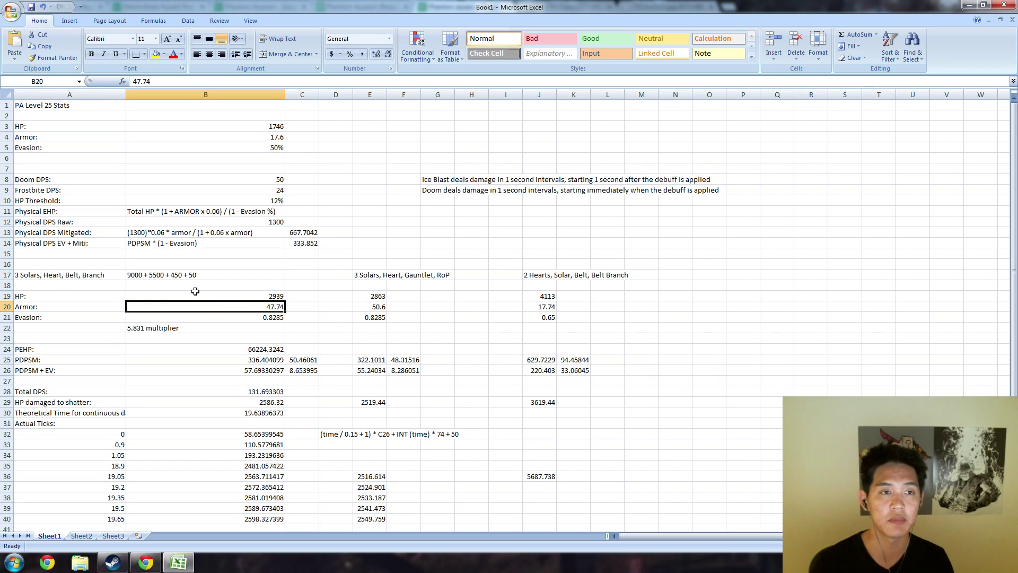
{"action": "key", "text": "Right"}
{"action": "key", "text": "Right"}
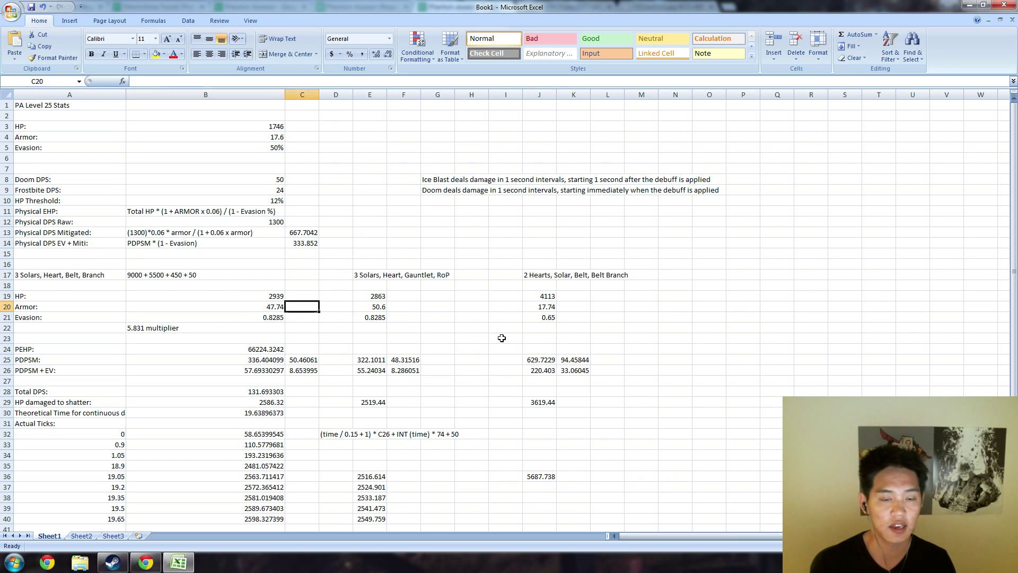
{"action": "key", "text": "Left"}
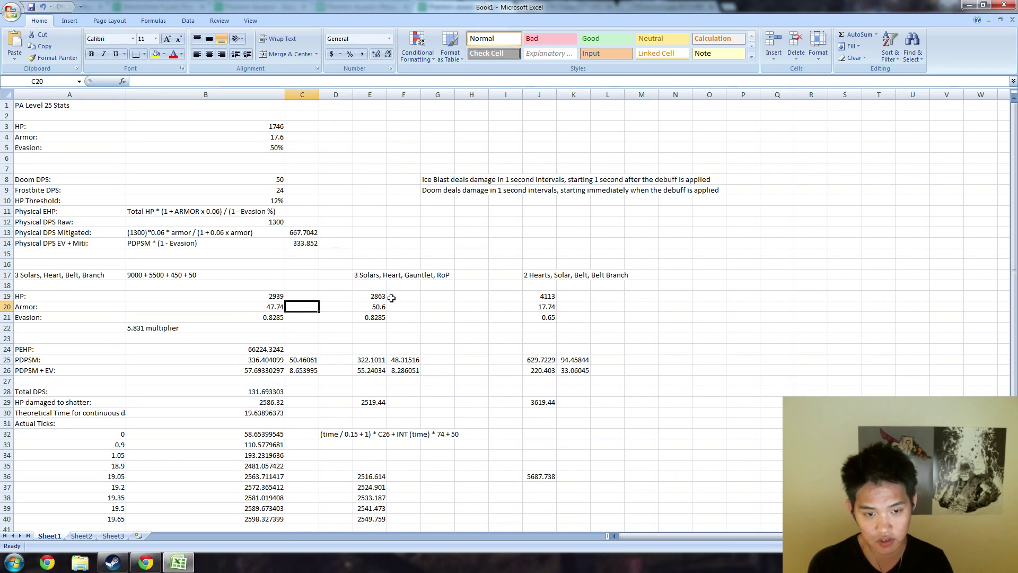
Step: Inspect the PDPSM formulas of the first build, per second in B25 and per fountain attack in C25
{"action": "left_click", "coordinate": [276, 337]}
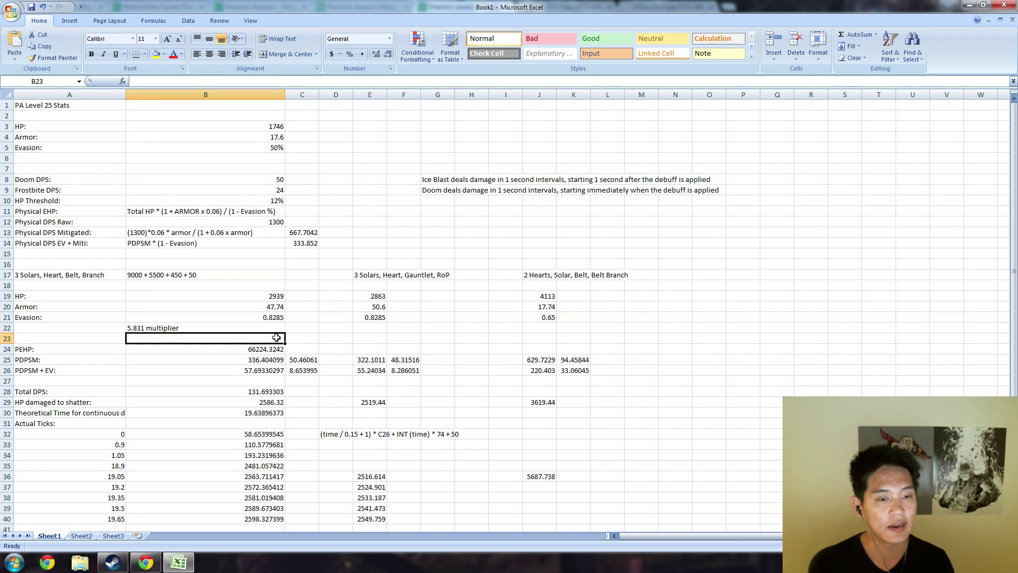
{"action": "left_click", "coordinate": [256, 359]}
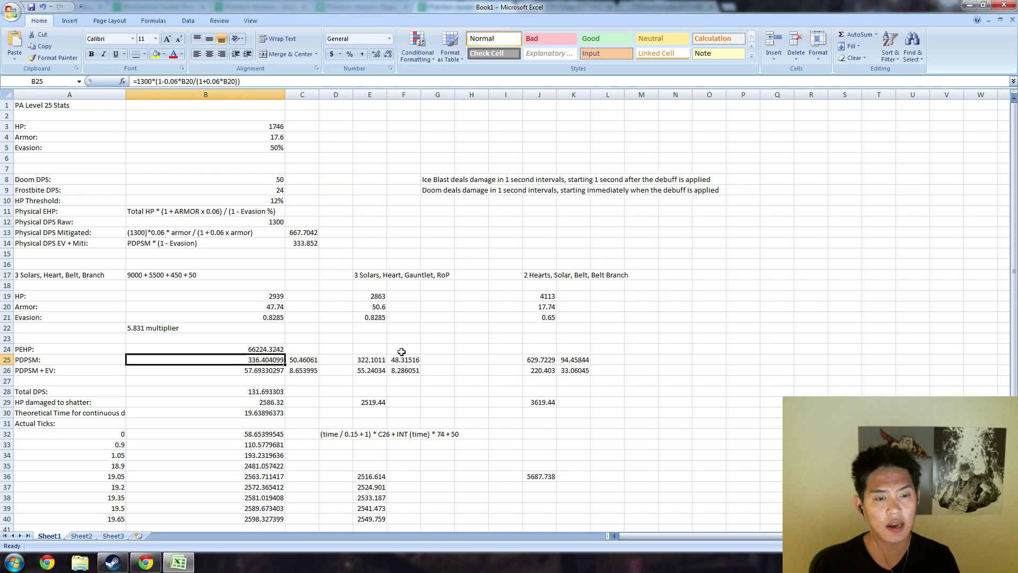
{"action": "key", "text": "Up"}
{"action": "key", "text": "Down"}
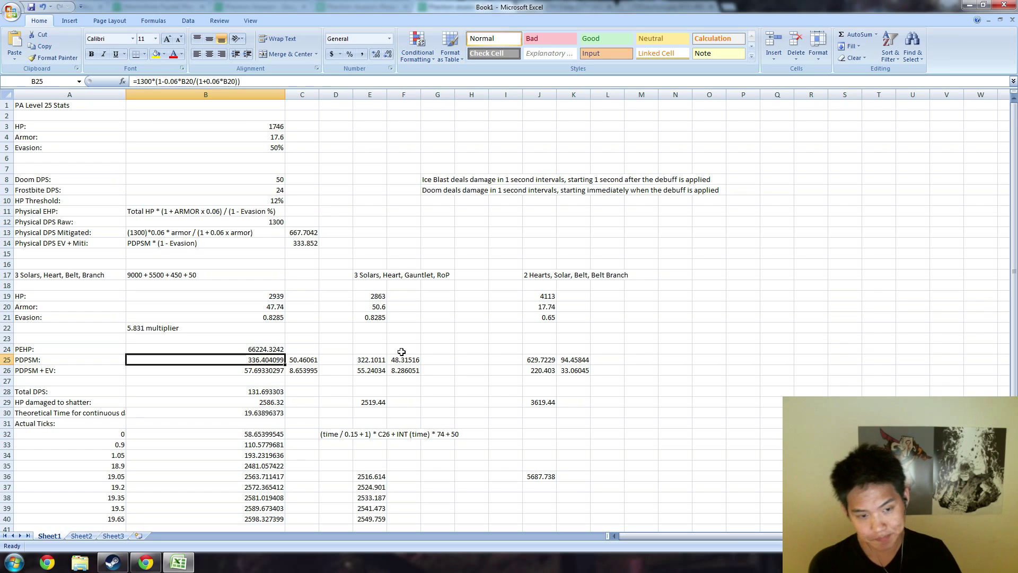
{"action": "key", "text": "Right"}
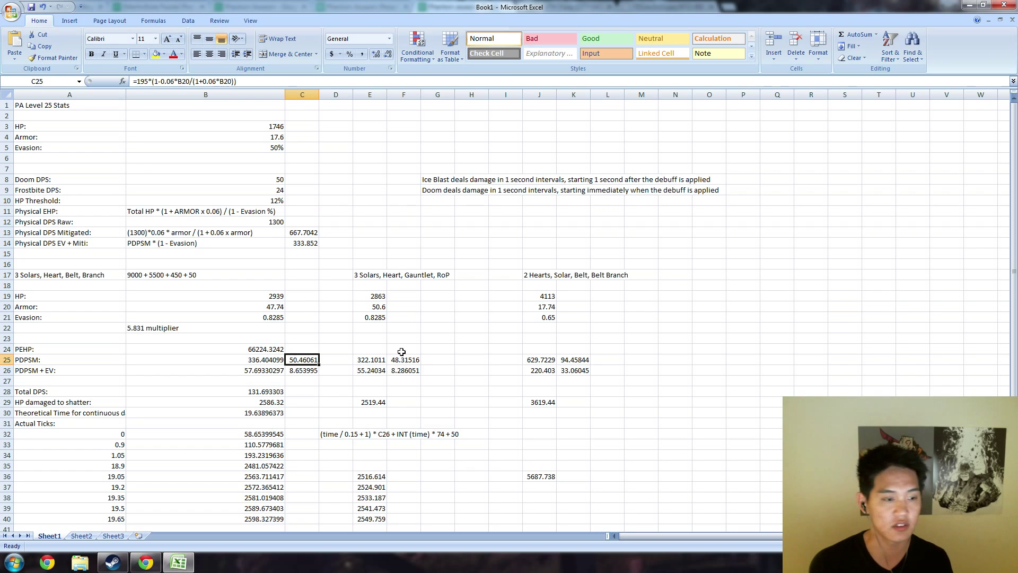
Step: Examine how the per-attack PDPSM in C25 feeds the evasion-adjusted PDPSM + EV formula in C26
{"action": "key", "text": "Down"}
{"action": "key", "text": "Down"}
{"action": "key", "text": "Up"}
{"action": "key", "text": "Up"}
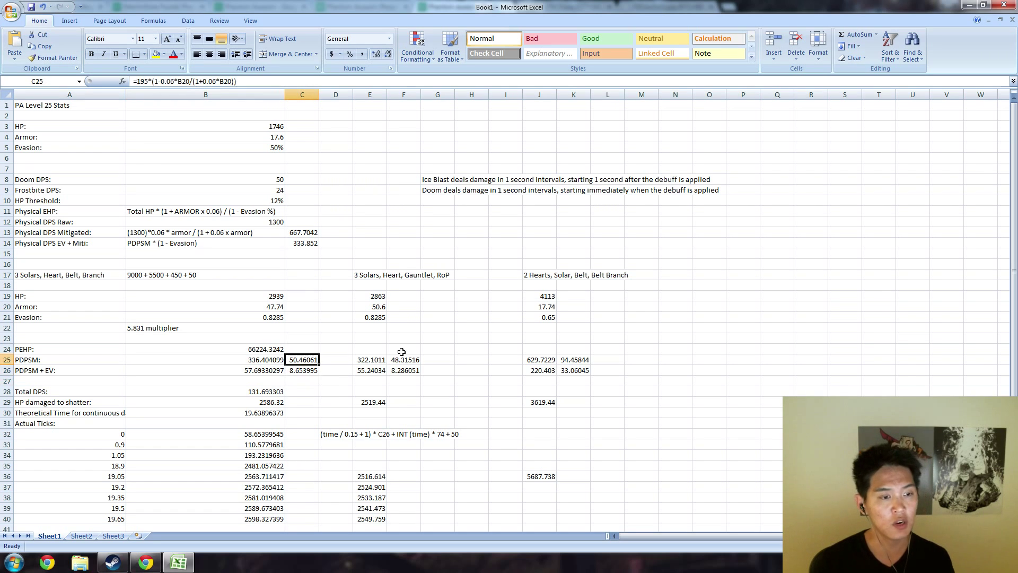
{"action": "key", "text": "Down"}
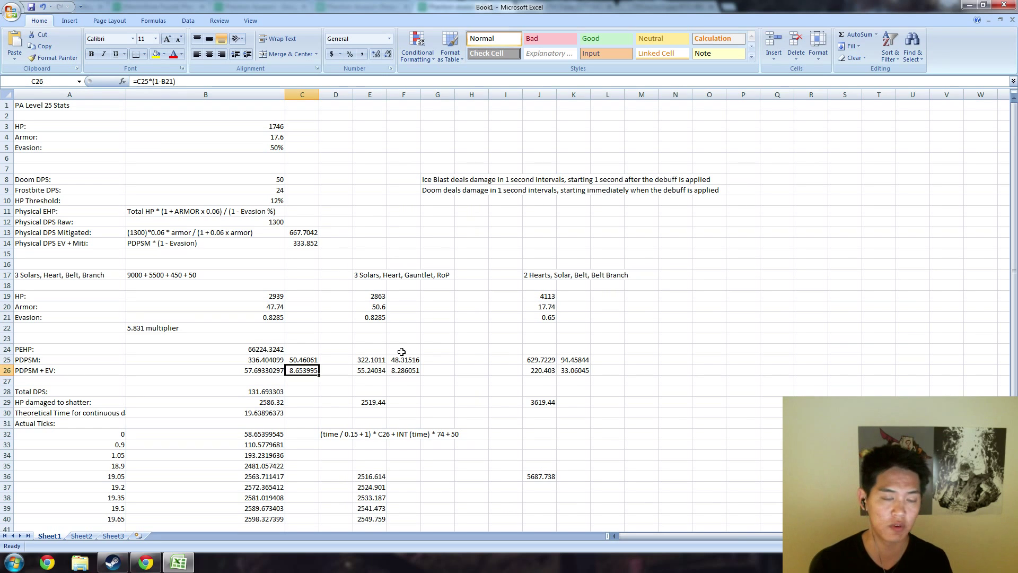
{"action": "key", "text": "Down"}
{"action": "key", "text": "Down"}
{"action": "key", "text": "Up"}
{"action": "key", "text": "Up"}
{"action": "key", "text": "Up"}
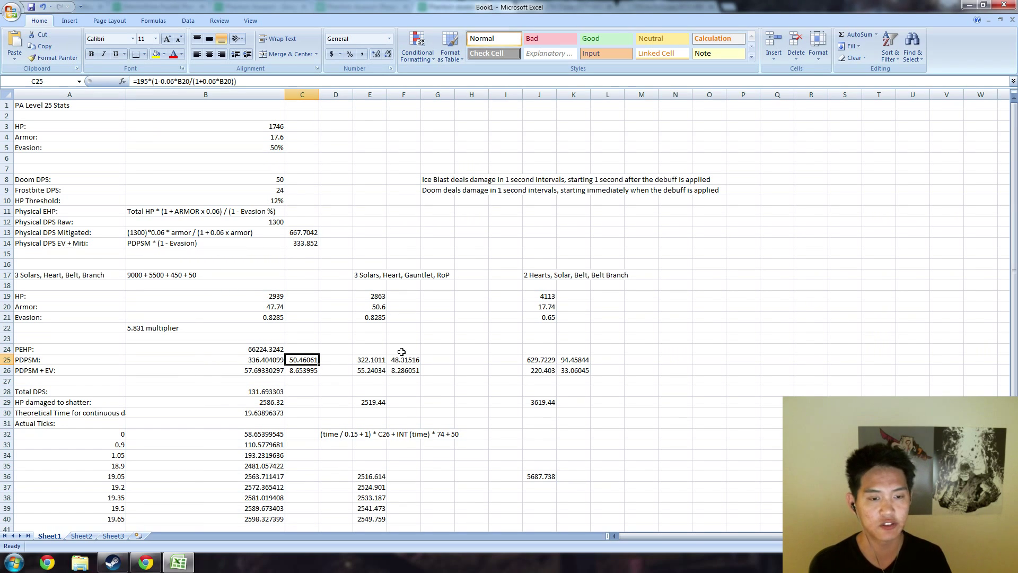
Step: Check the first build's per-attack PDPSM + EV formula in C26 and the Total DPS formula in B28
{"action": "key", "text": "Down"}
{"action": "key", "text": "Down"}
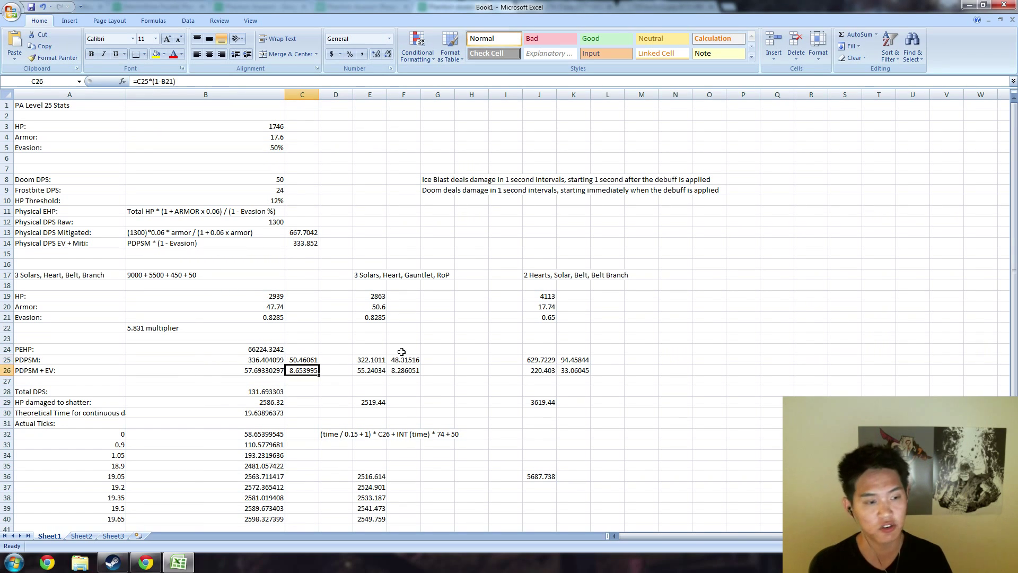
{"action": "key", "text": "Down"}
{"action": "key", "text": "Down"}
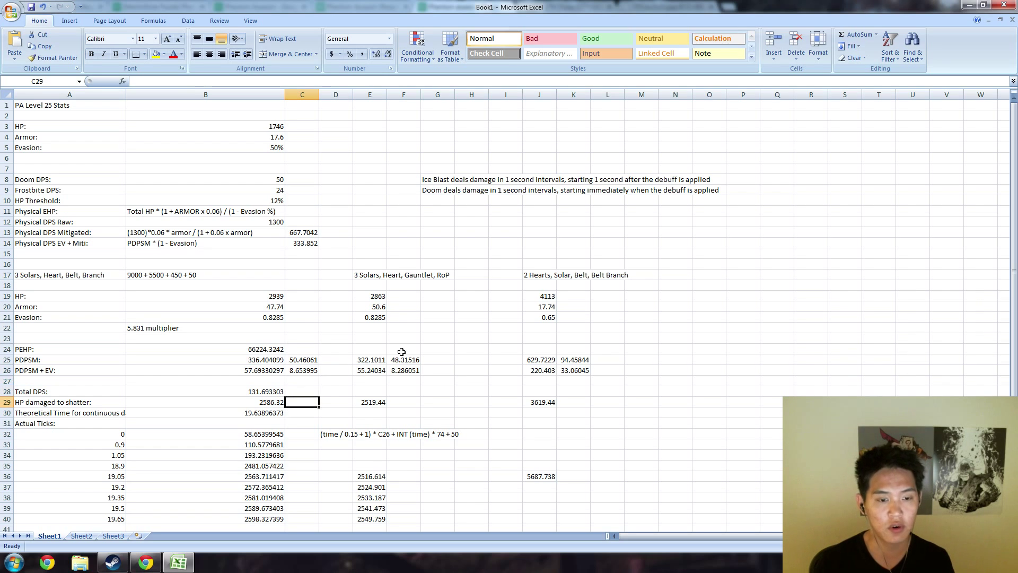
{"action": "key", "text": "Left"}
{"action": "key", "text": "Up"}
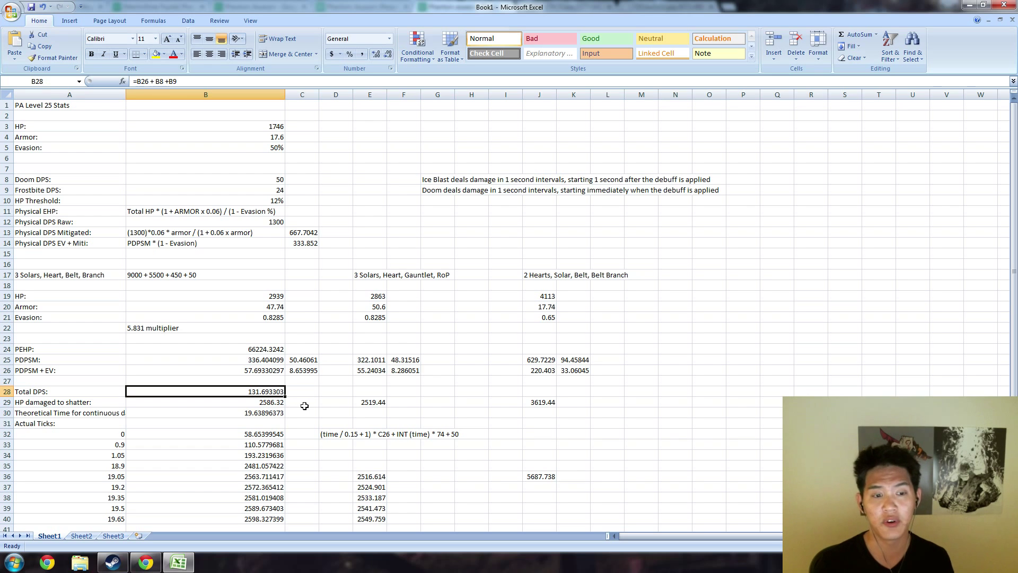
Step: Inspect the HP damaged to shatter formula in B29 and the theoretical time for continuous damage formula in B30
{"action": "key", "text": "Down"}
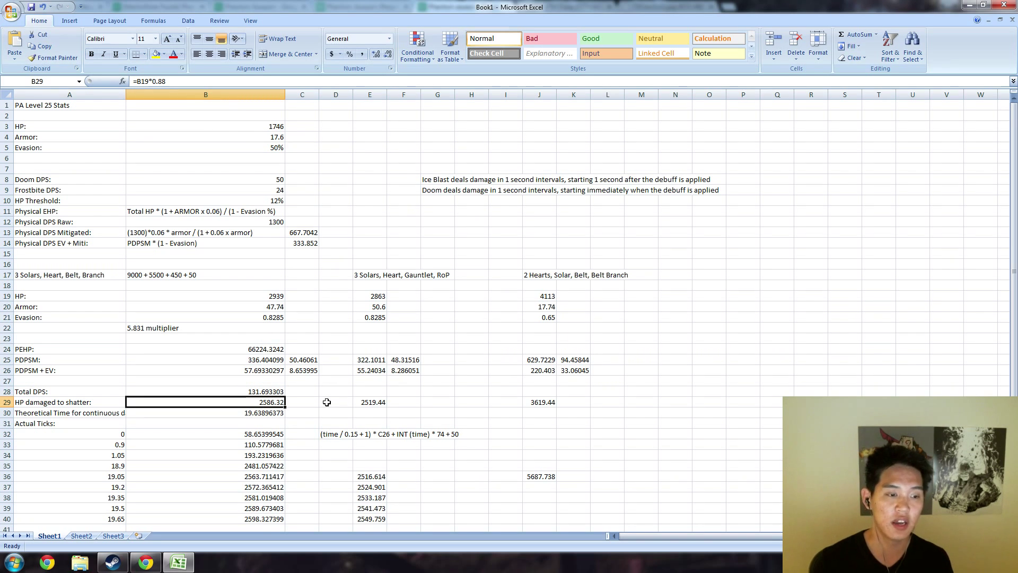
{"action": "key", "text": "Down"}
{"action": "left_click", "coordinate": [98, 410]}
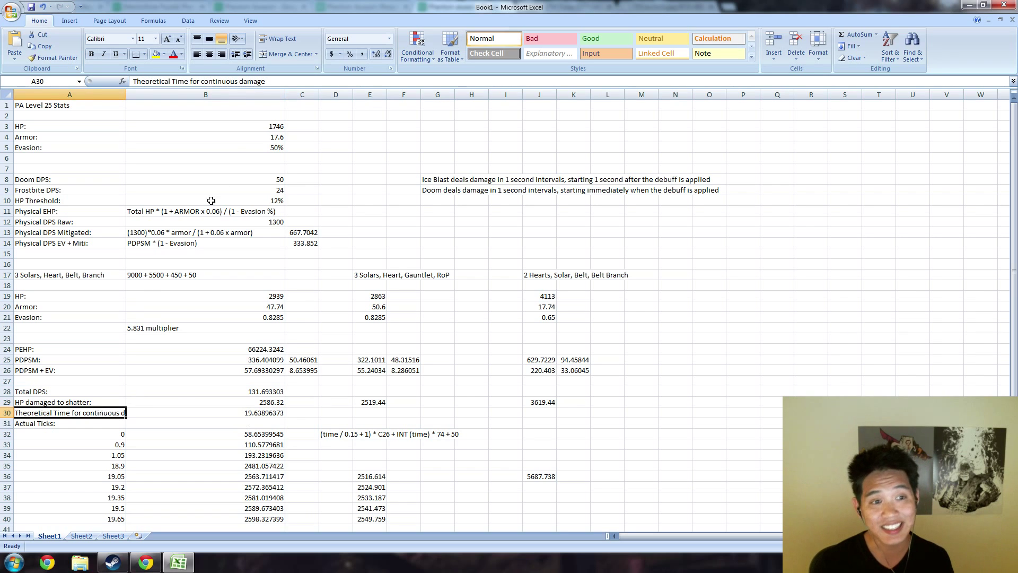
{"action": "left_click", "coordinate": [273, 413]}
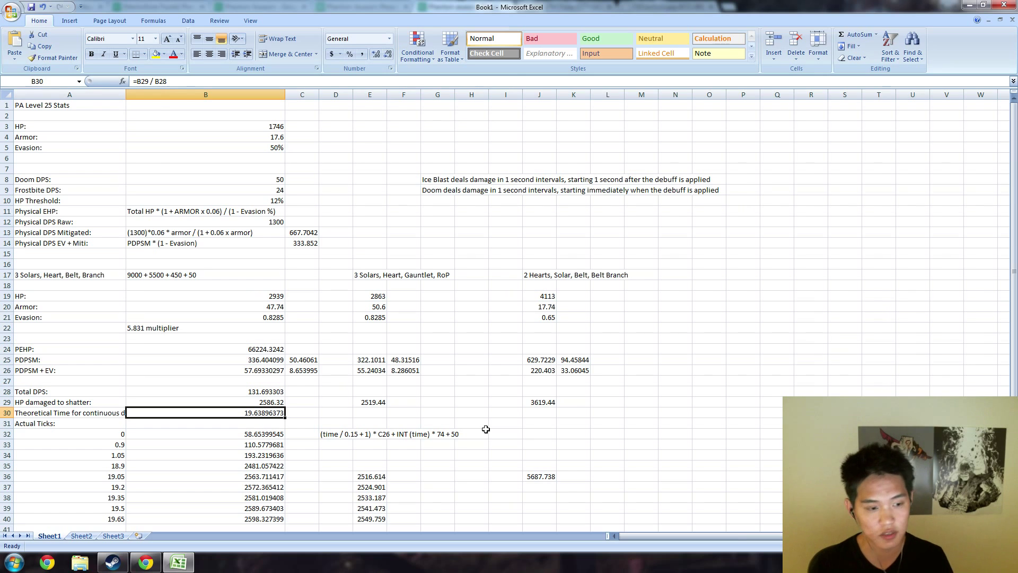
Step: Go through the Actual Ticks times in column A from row 32 downward and return to the 0 tick in A32
{"action": "key", "text": "Down"}
{"action": "key", "text": "Left"}
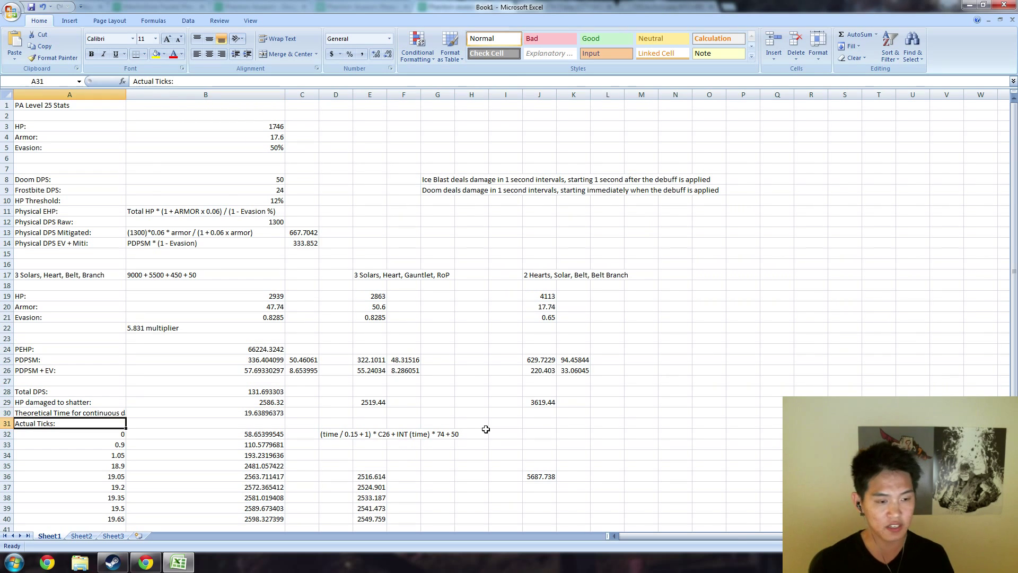
{"action": "left_click", "coordinate": [118, 432]}
{"action": "key", "text": "Down"}
{"action": "key", "text": "Down"}
{"action": "key", "text": "Down"}
{"action": "key", "text": "Down"}
{"action": "key", "text": "Down"}
{"action": "key", "text": "Down"}
{"action": "key", "text": "Down"}
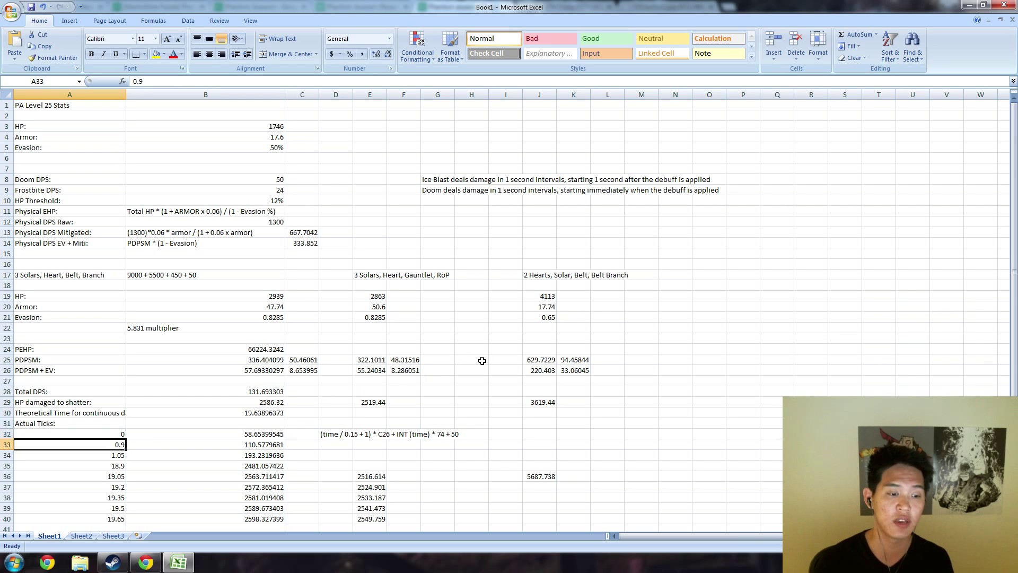
{"action": "key", "text": "Up"}
{"action": "key", "text": "Up"}
{"action": "key", "text": "Up"}
{"action": "key", "text": "Up"}
{"action": "key", "text": "Up"}
{"action": "key", "text": "Up"}
{"action": "key", "text": "Up"}
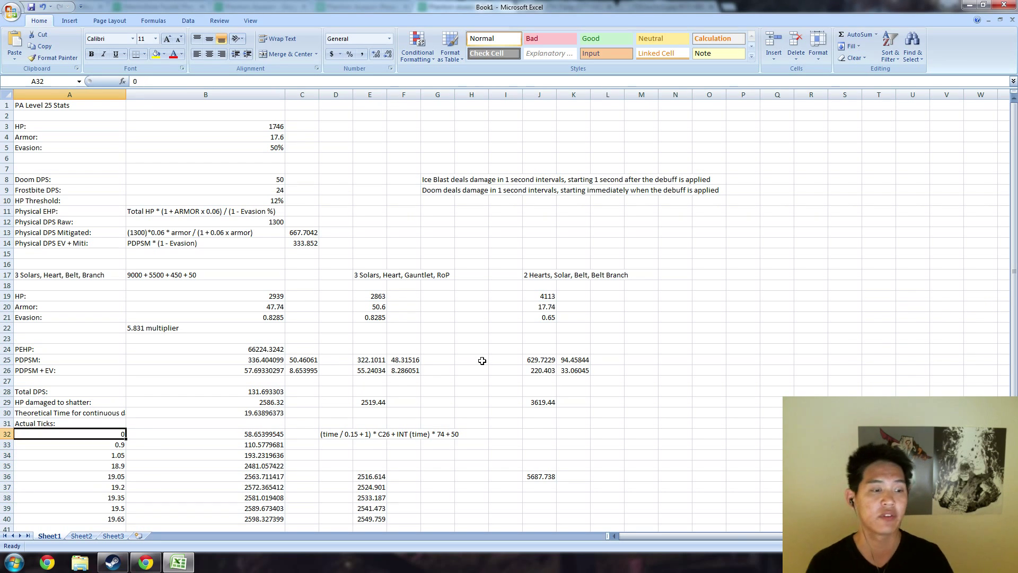
Step: Examine the damage formula of the 0 tick in B32 and the 0.9 tick time in A33
{"action": "key", "text": "Right"}
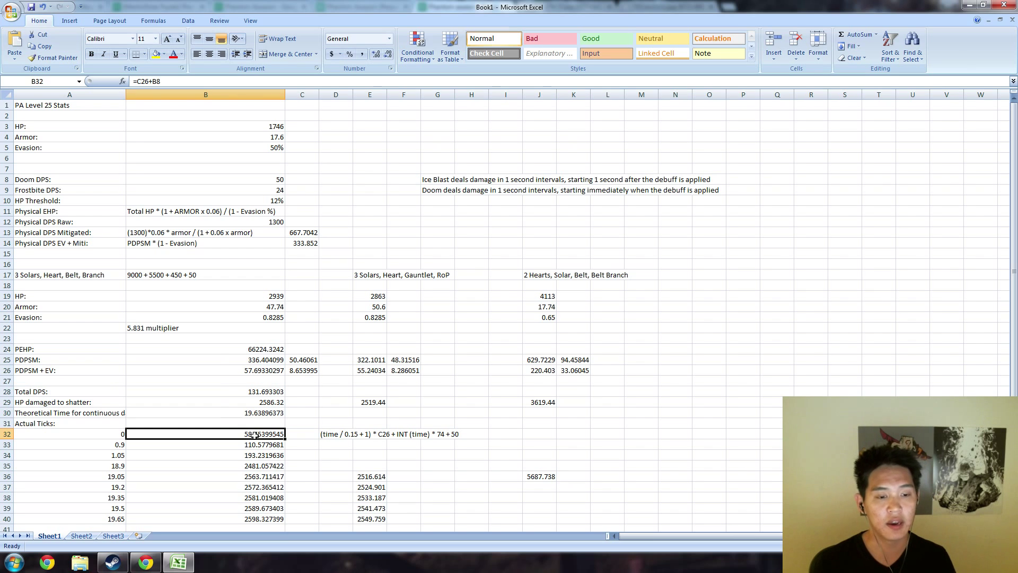
{"action": "key", "text": "Down"}
{"action": "key", "text": "Left"}
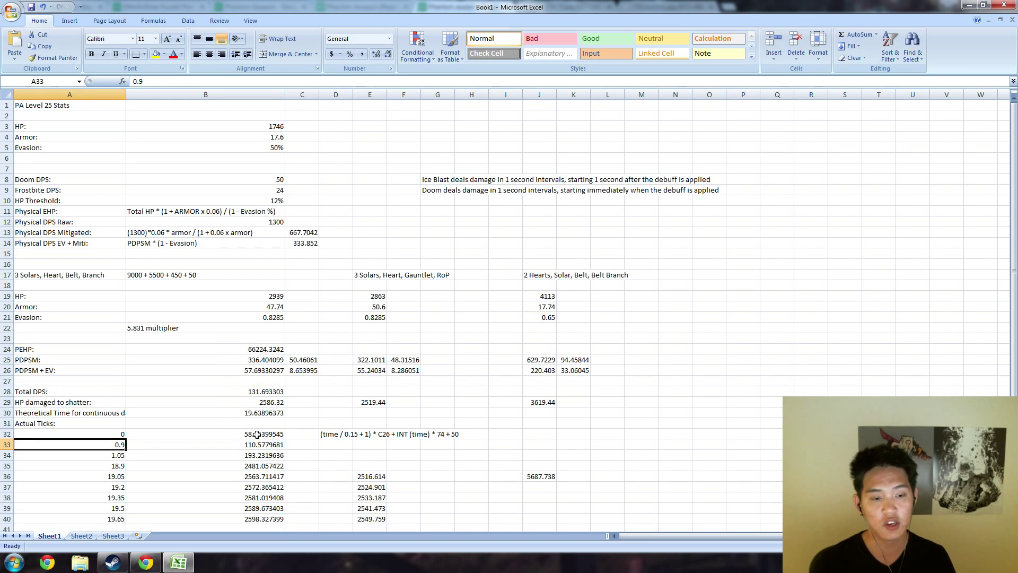
{"action": "left_click", "coordinate": [257, 434]}
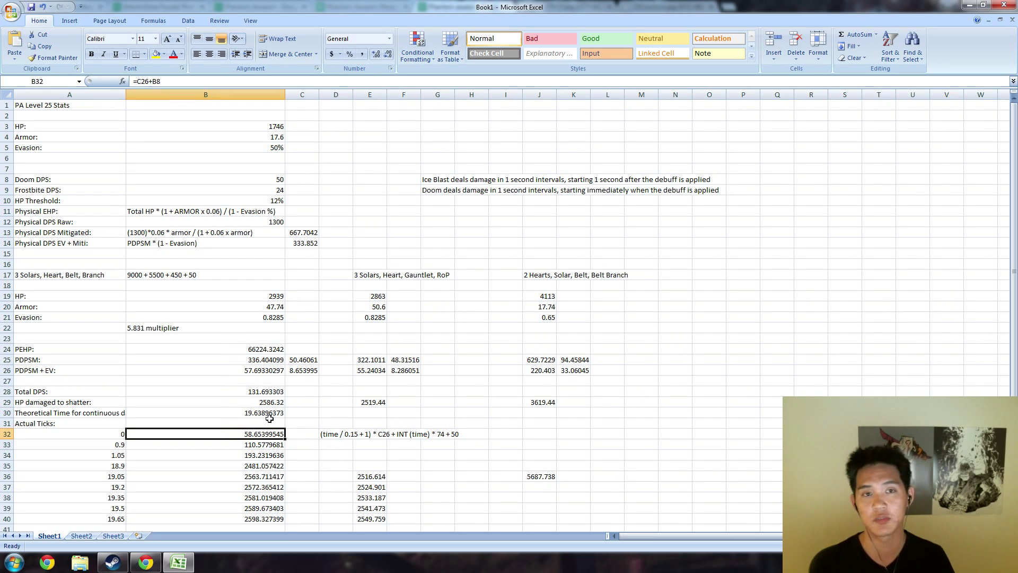
{"action": "key", "text": "Down"}
{"action": "key", "text": "Down"}
{"action": "key", "text": "Left"}
{"action": "key", "text": "Up"}
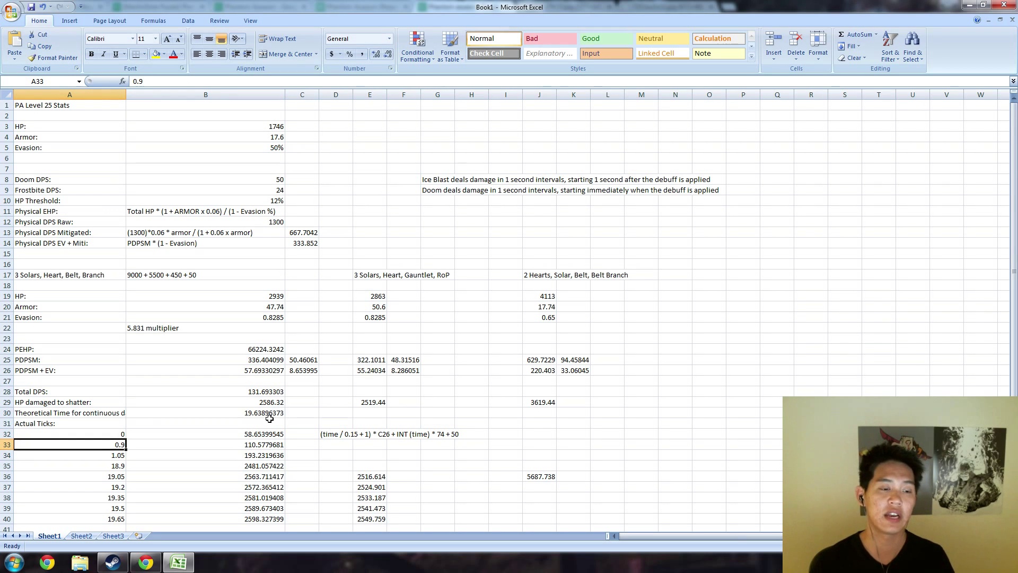
Step: Inspect the 1.05 tick time in A34 and its cumulative damage formula in B34
{"action": "key", "text": "Down"}
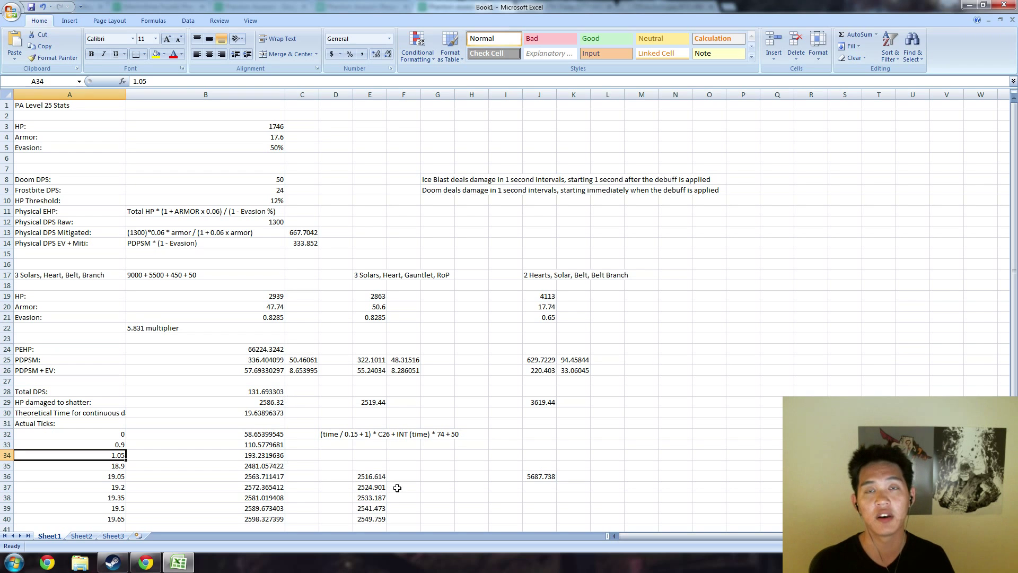
{"action": "key", "text": "Right"}
{"action": "key", "text": "Left"}
{"action": "key", "text": "Right"}
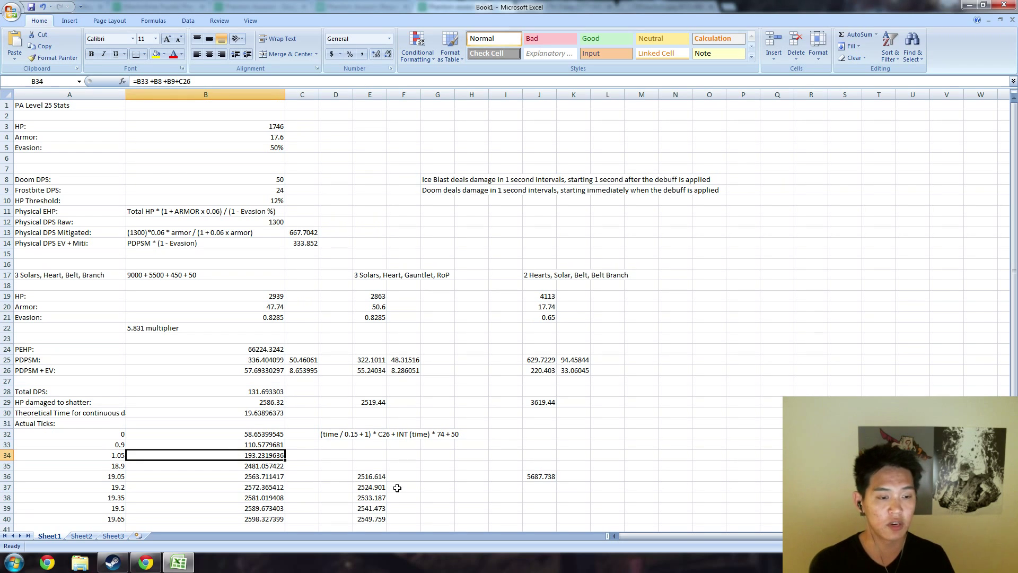
Step: Examine the general tick damage expression in D32, (time / 0.15 + 1) * C26 + INT (time) * 74 + 50
{"action": "key", "text": "Right"}
{"action": "key", "text": "Right"}
{"action": "key", "text": "Up"}
{"action": "key", "text": "Up"}
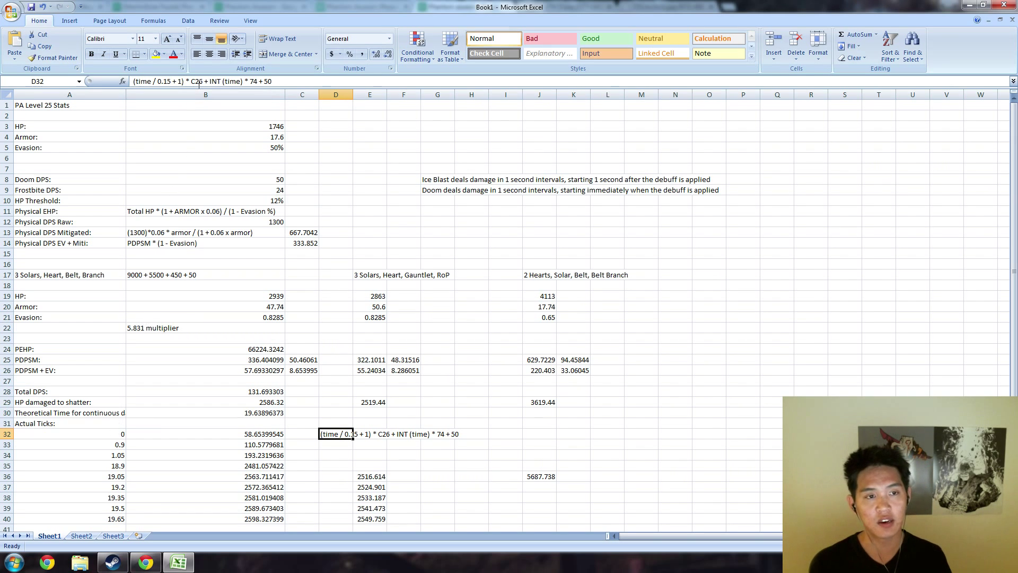
{"action": "left_click", "coordinate": [201, 83]}
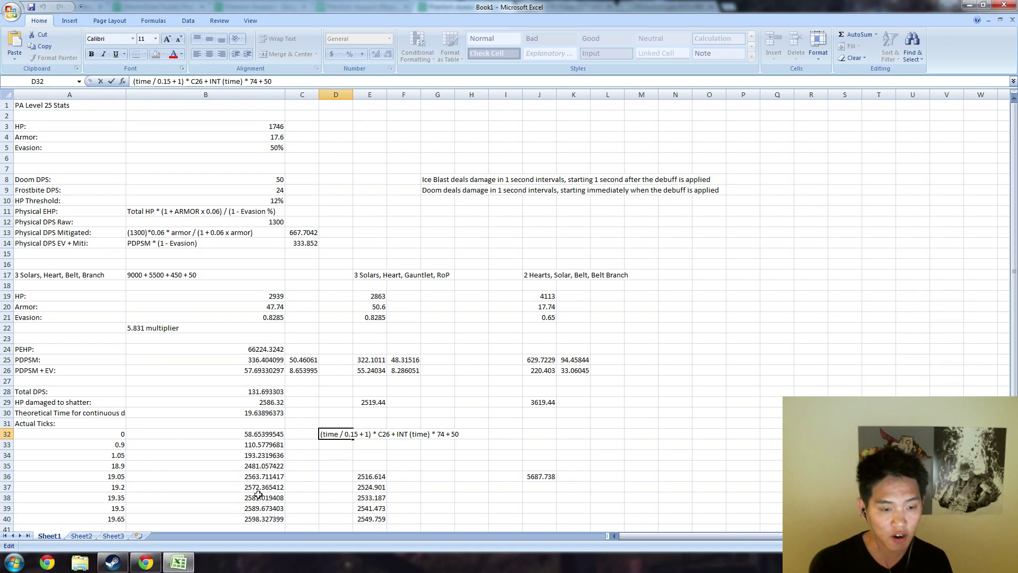
Step: Compare the HP damaged to shatter in B29 with the first build's cumulative tick damage in B38 to B40
{"action": "left_click", "coordinate": [276, 405]}
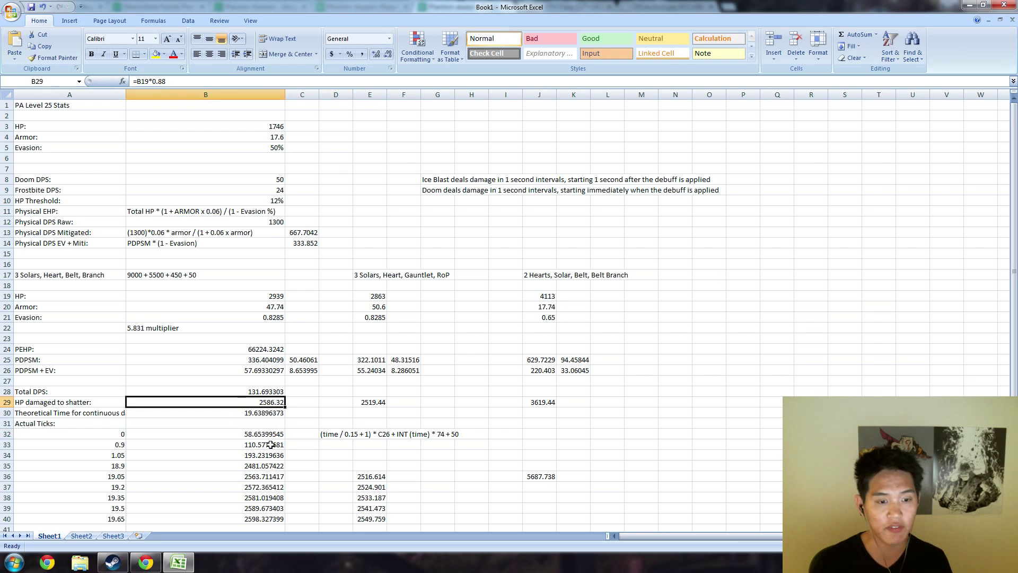
{"action": "left_click", "coordinate": [267, 508]}
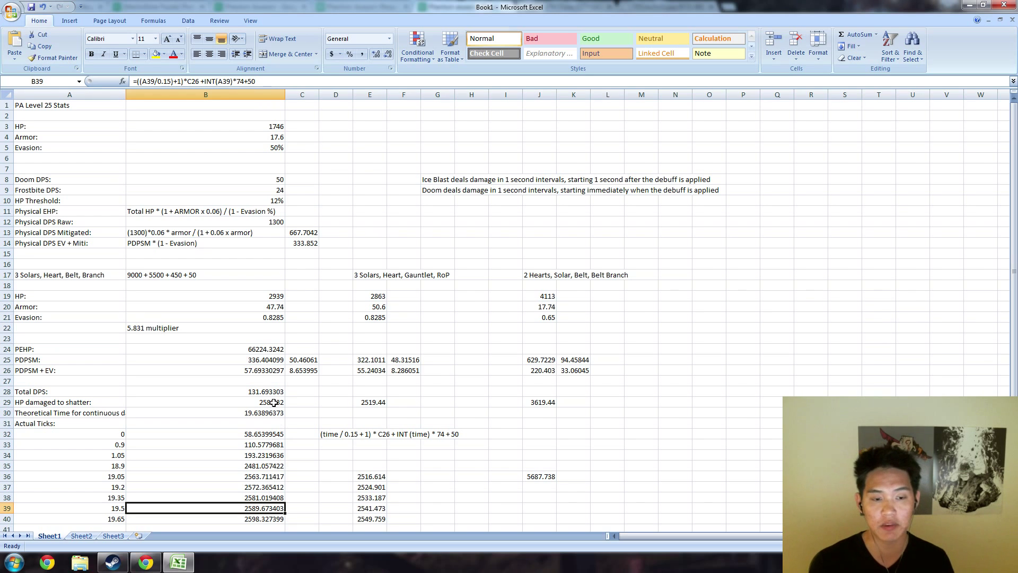
{"action": "left_click", "coordinate": [250, 496]}
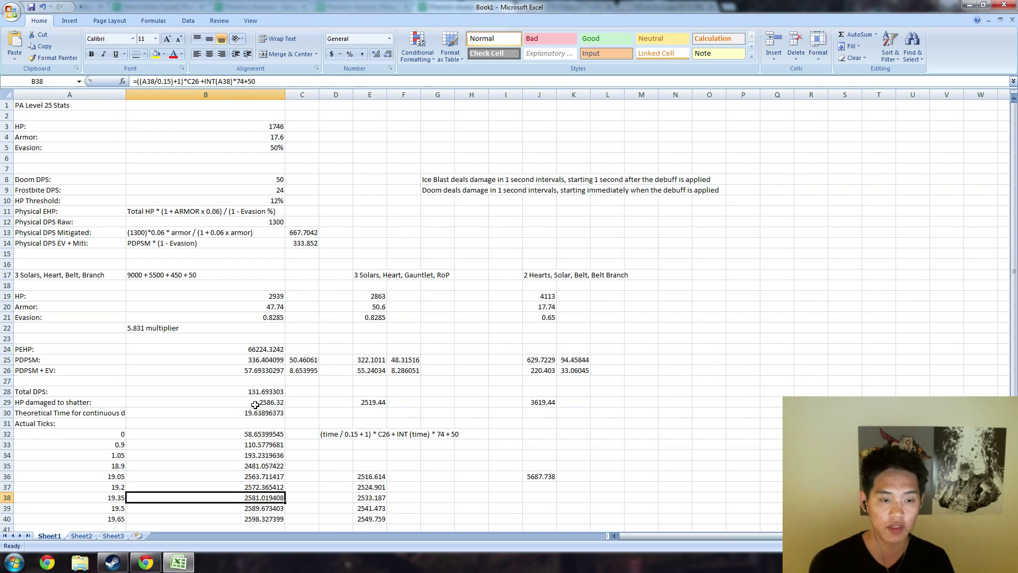
{"action": "left_click", "coordinate": [257, 509]}
{"action": "left_click", "coordinate": [274, 520]}
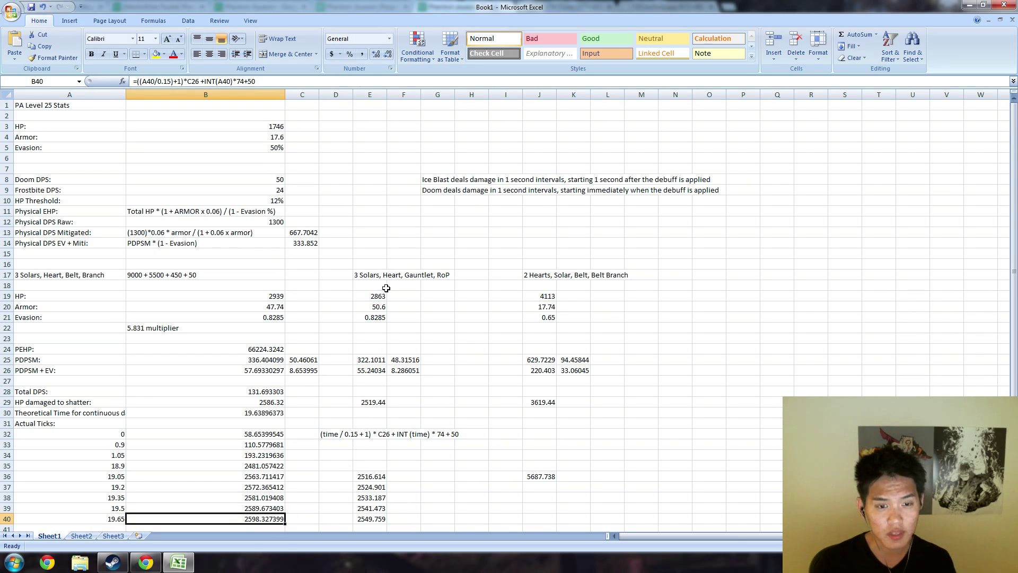
Step: Check the 19.05 tick damage formulas of the second and third builds in E36 and J36
{"action": "left_click", "coordinate": [375, 472]}
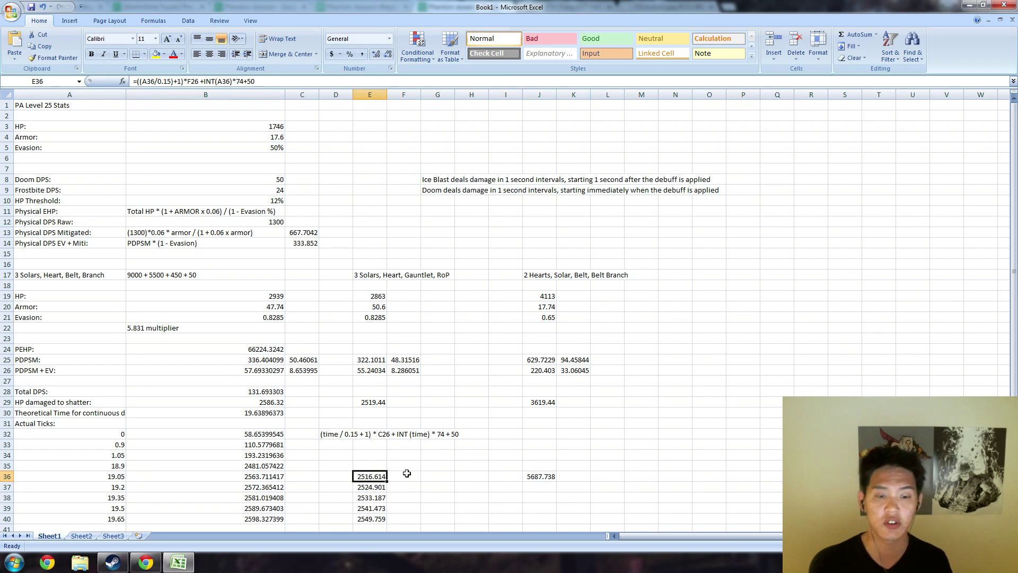
{"action": "left_click", "coordinate": [552, 474]}
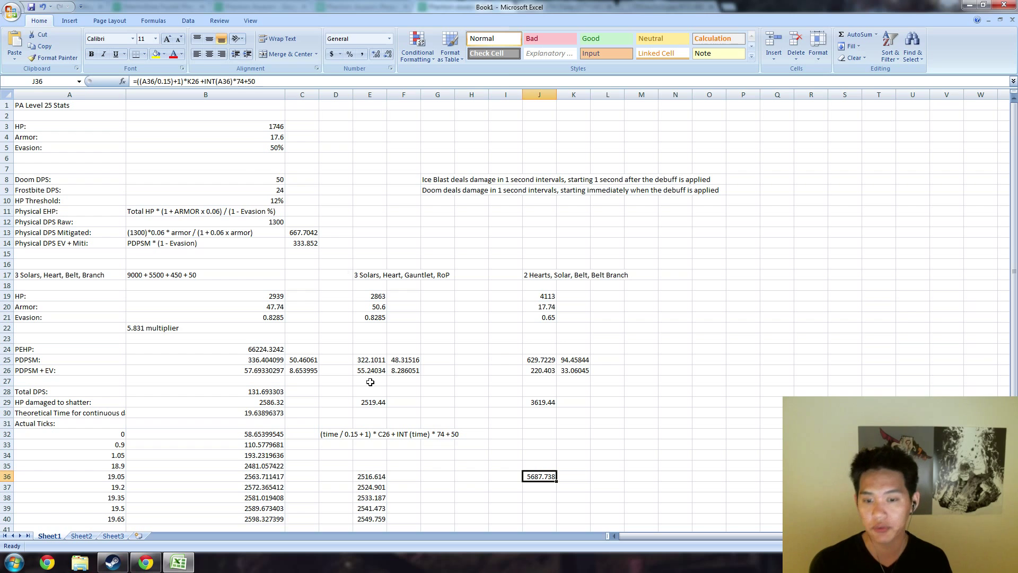
Step: Return to the first build's 19.5 tick in B39 and A39 and bring the names in row 46 into view
{"action": "left_click", "coordinate": [272, 509]}
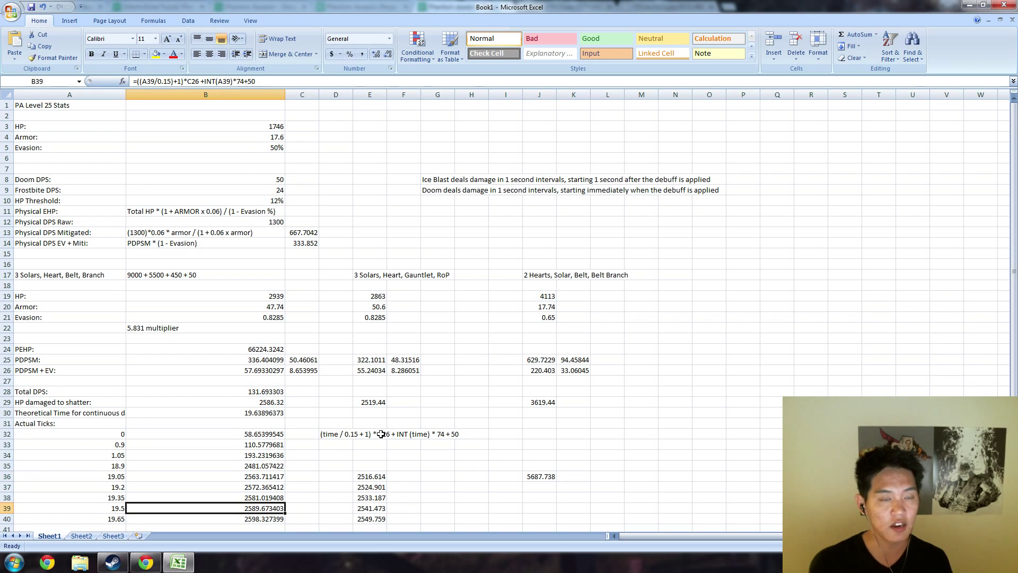
{"action": "left_click", "coordinate": [110, 509]}
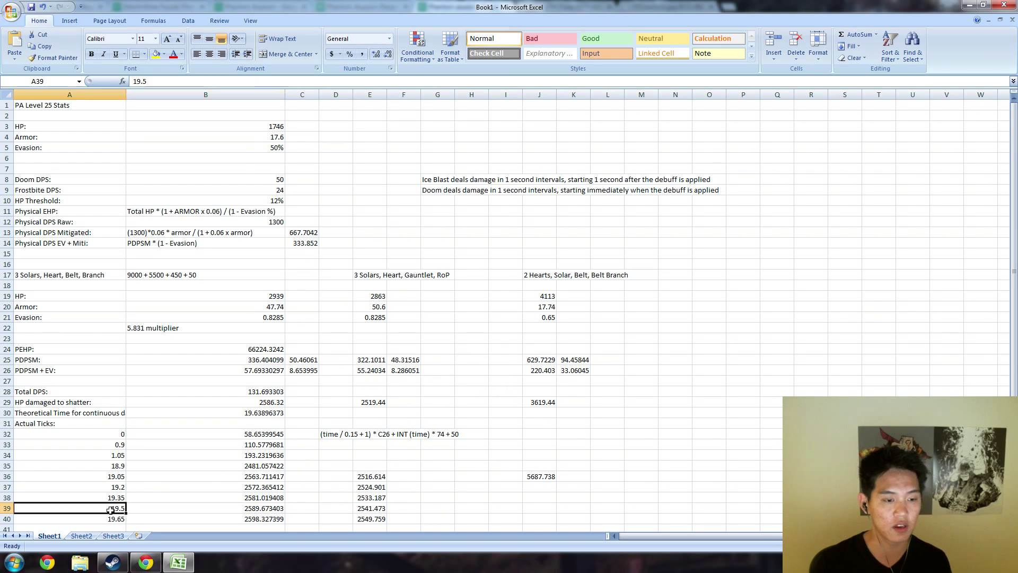
{"action": "scroll", "coordinate": [110, 510], "scroll_direction": "down", "scroll_amount": 7}
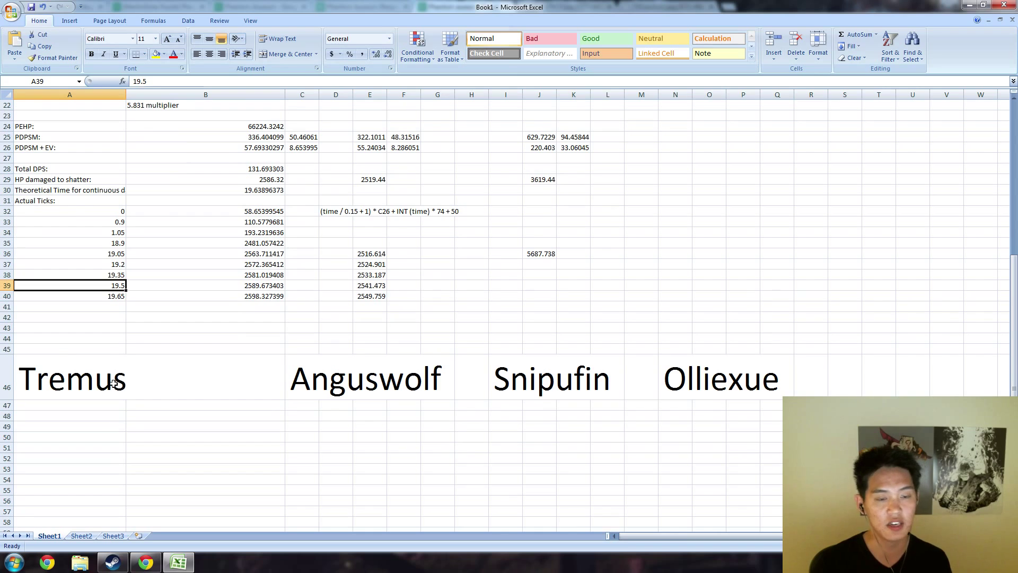